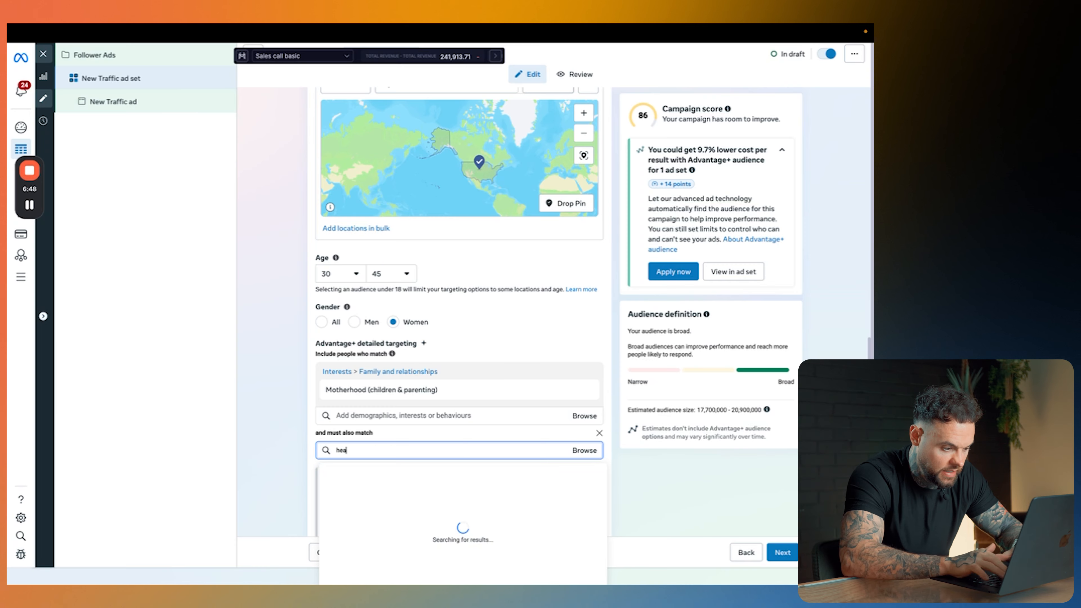
Step: Try Health and wellness (personal care) as a must-also-match interest for the Motherhood audience, and remove it again
{"action": "type", "text": "lth"}
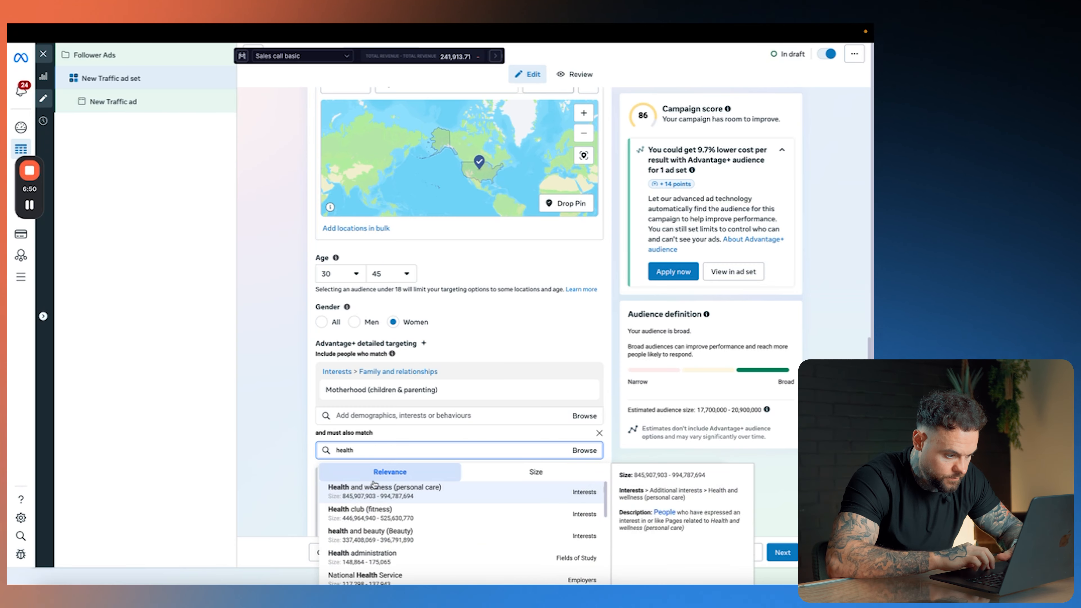
{"action": "left_click", "coordinate": [378, 496]}
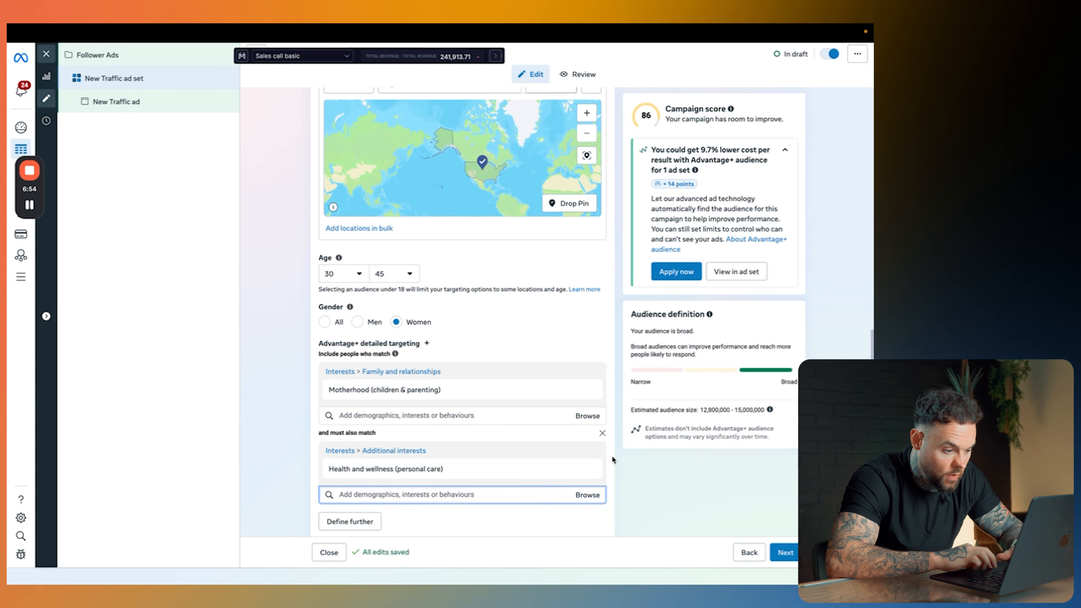
{"action": "left_click", "coordinate": [585, 469]}
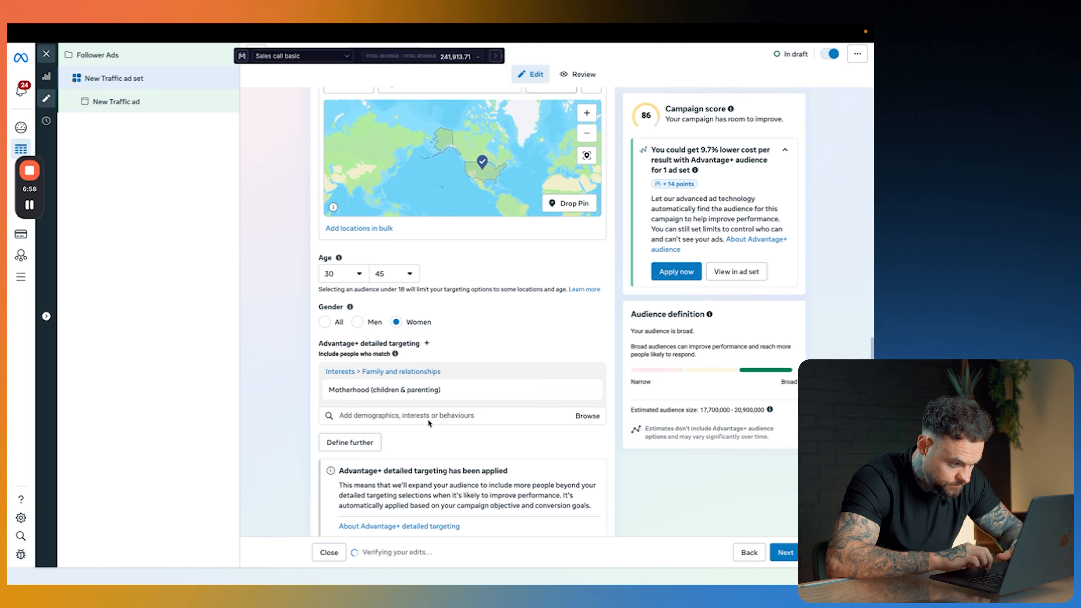
Step: Narrow the Motherhood audience with a must-also-match condition for the Weight training (weightlifting) interest
{"action": "left_click", "coordinate": [349, 441]}
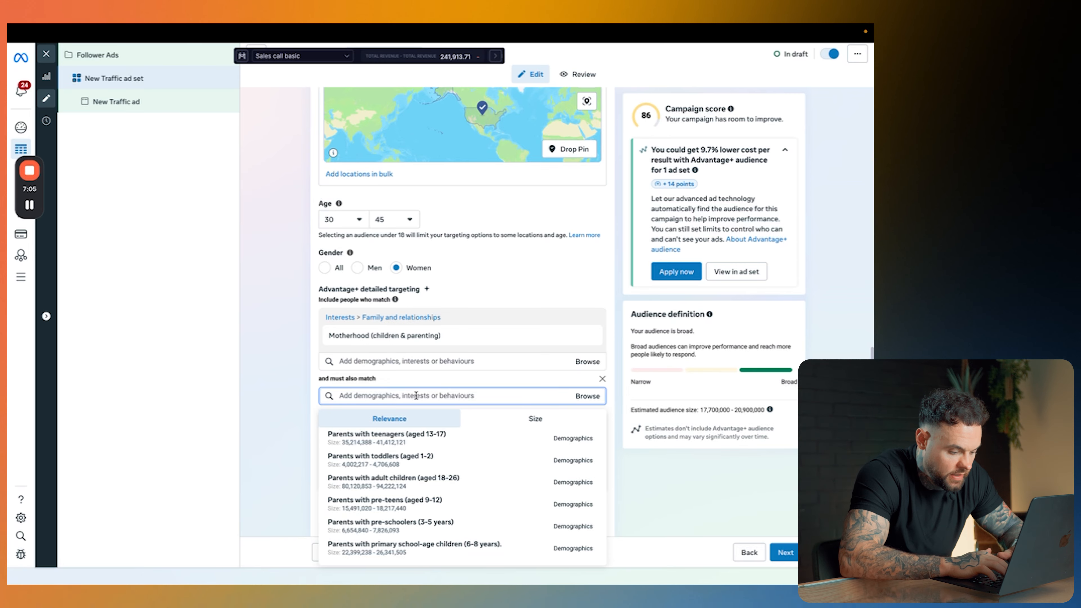
{"action": "type", "text": "weight training"}
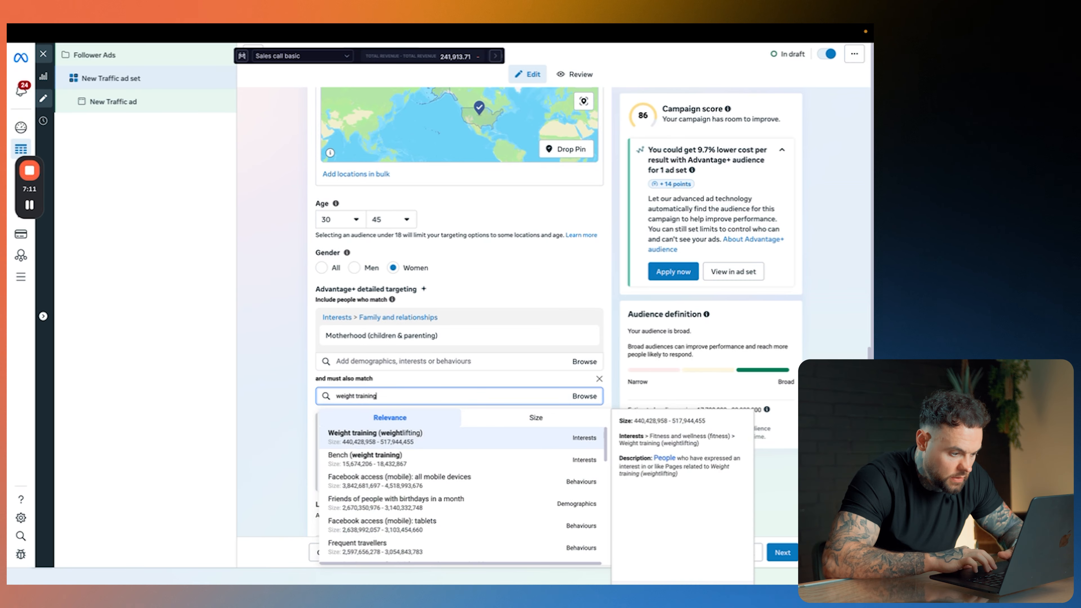
{"action": "left_click", "coordinate": [417, 437]}
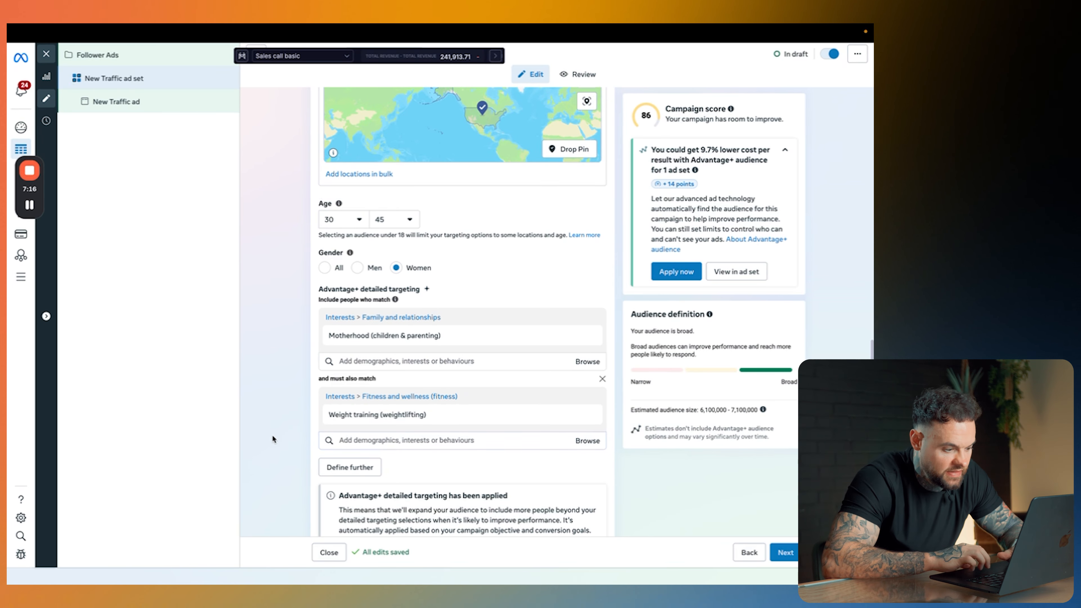
Step: Review the ad set's location, age, gender and detailed targeting settings together with its audience definition
{"action": "scroll", "coordinate": [322, 453], "scroll_direction": "down", "scroll_amount": 1}
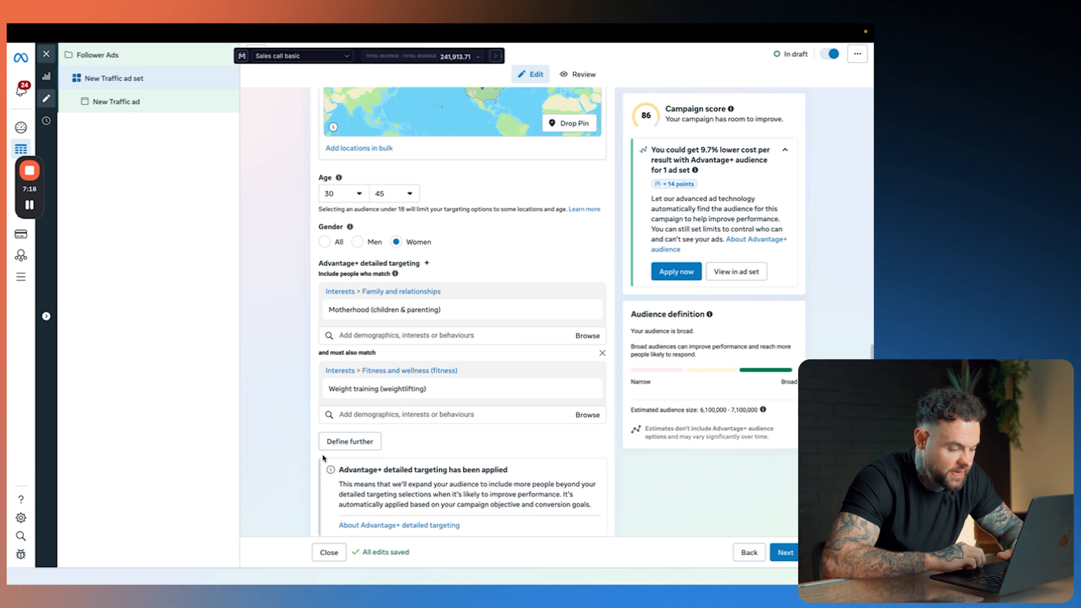
{"action": "scroll", "coordinate": [322, 454], "scroll_direction": "up", "scroll_amount": 1}
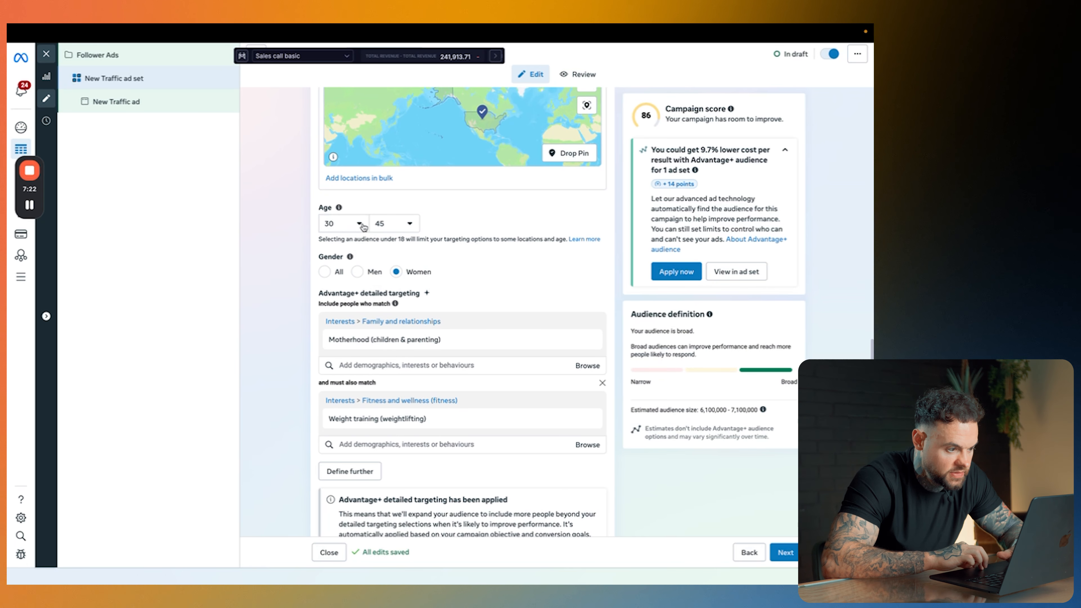
{"action": "mouse_move", "coordinate": [394, 342]}
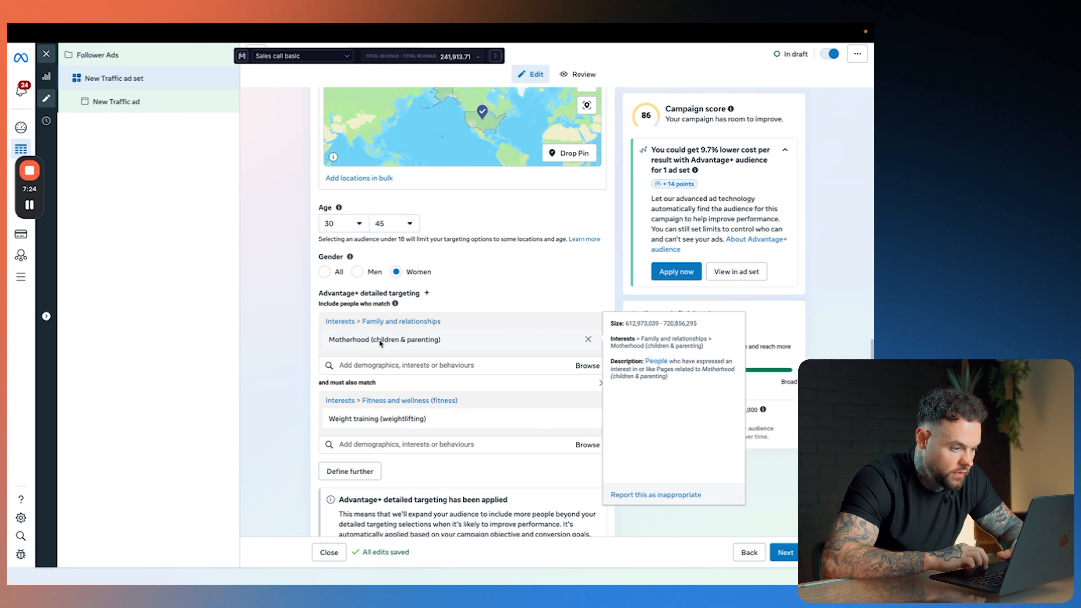
{"action": "mouse_move", "coordinate": [409, 426]}
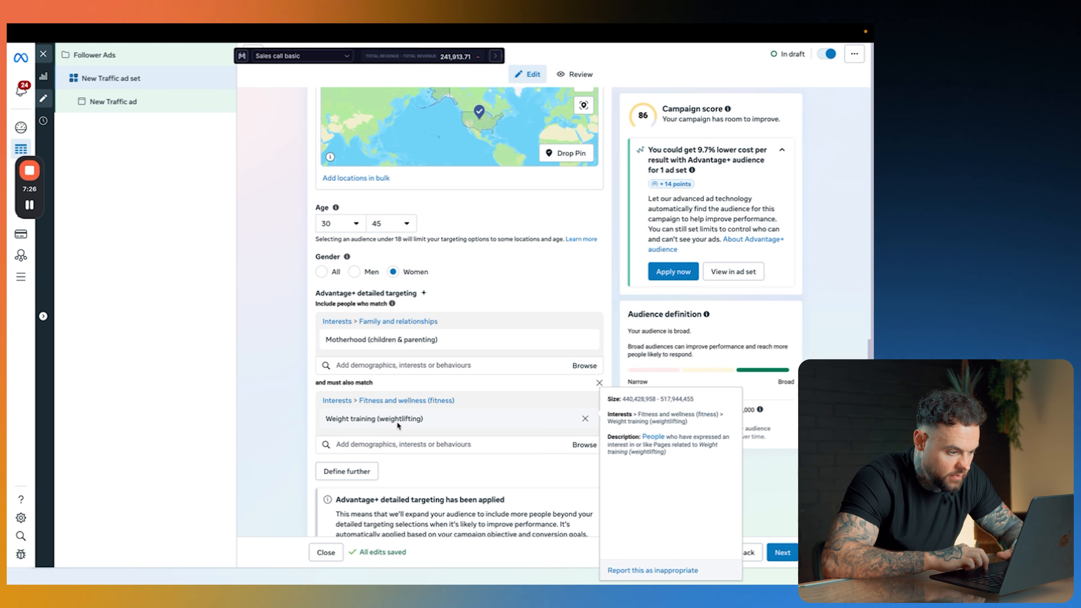
{"action": "scroll", "coordinate": [426, 426], "scroll_direction": "down", "scroll_amount": 2}
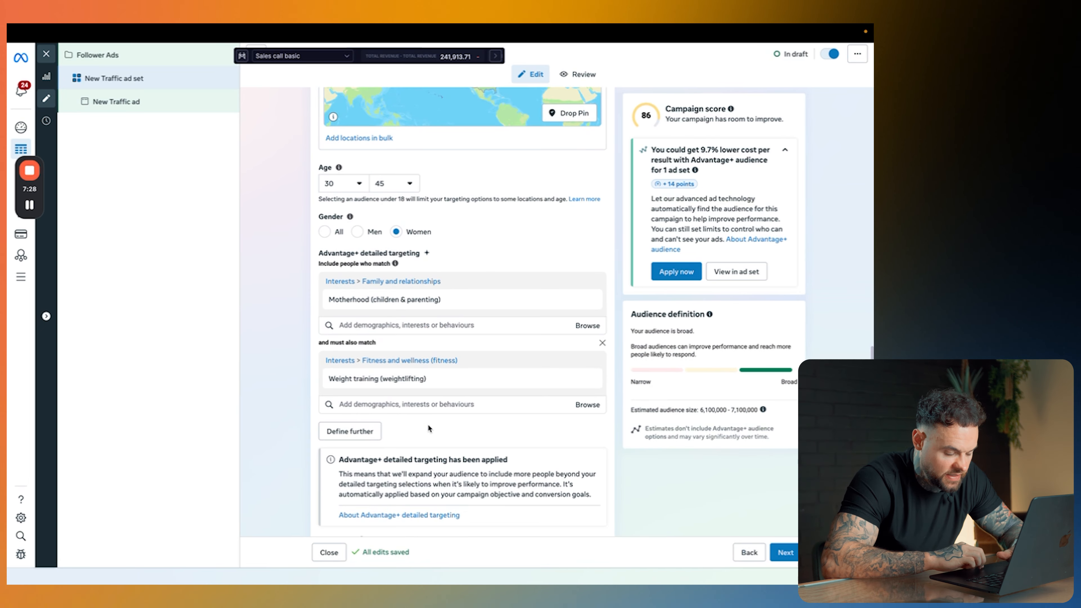
{"action": "scroll", "coordinate": [428, 427], "scroll_direction": "down", "scroll_amount": 1}
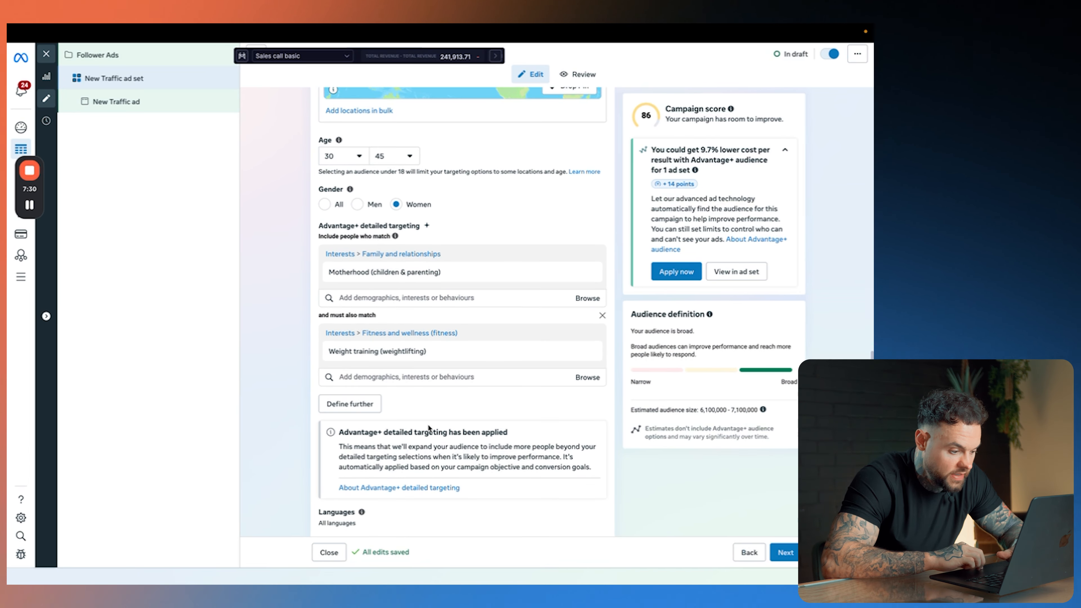
{"action": "scroll", "coordinate": [429, 427], "scroll_direction": "down", "scroll_amount": 2}
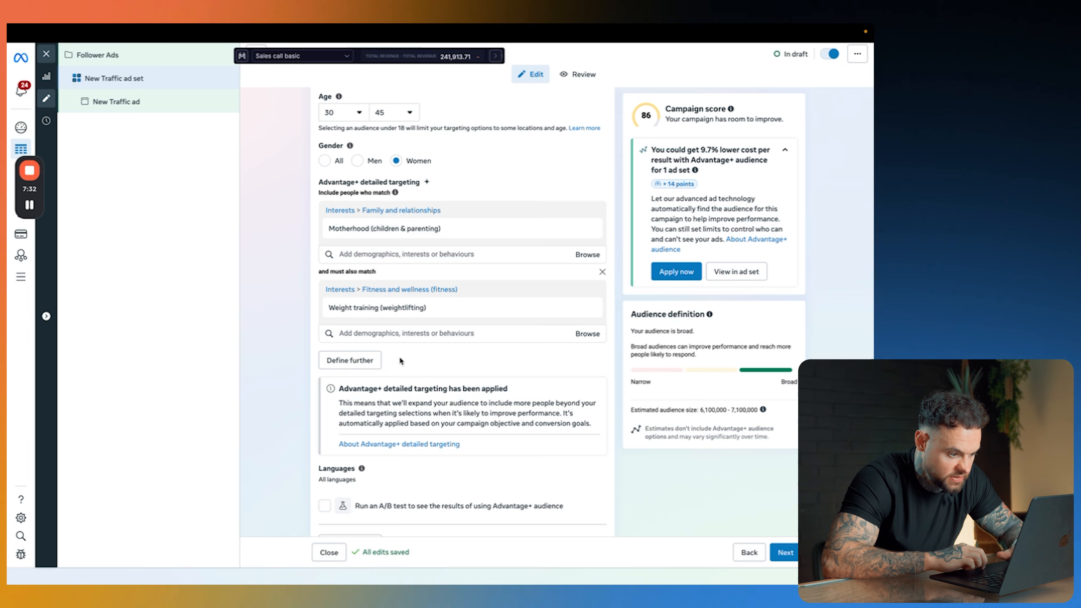
{"action": "scroll", "coordinate": [400, 359], "scroll_direction": "down", "scroll_amount": 3}
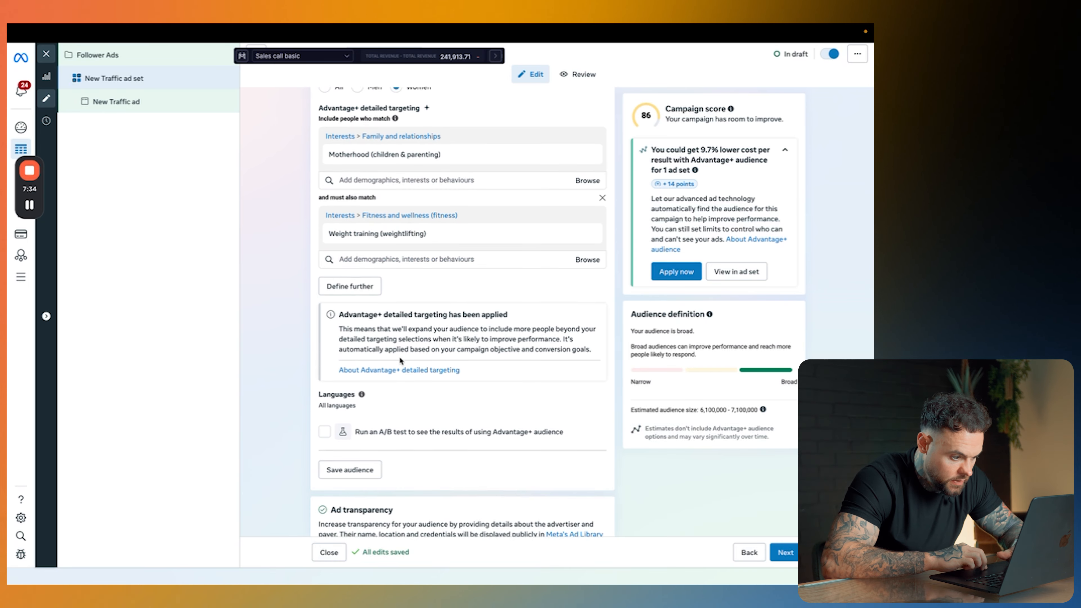
{"action": "scroll", "coordinate": [400, 360], "scroll_direction": "up", "scroll_amount": 10}
{"action": "scroll", "coordinate": [402, 347], "scroll_direction": "up", "scroll_amount": 5}
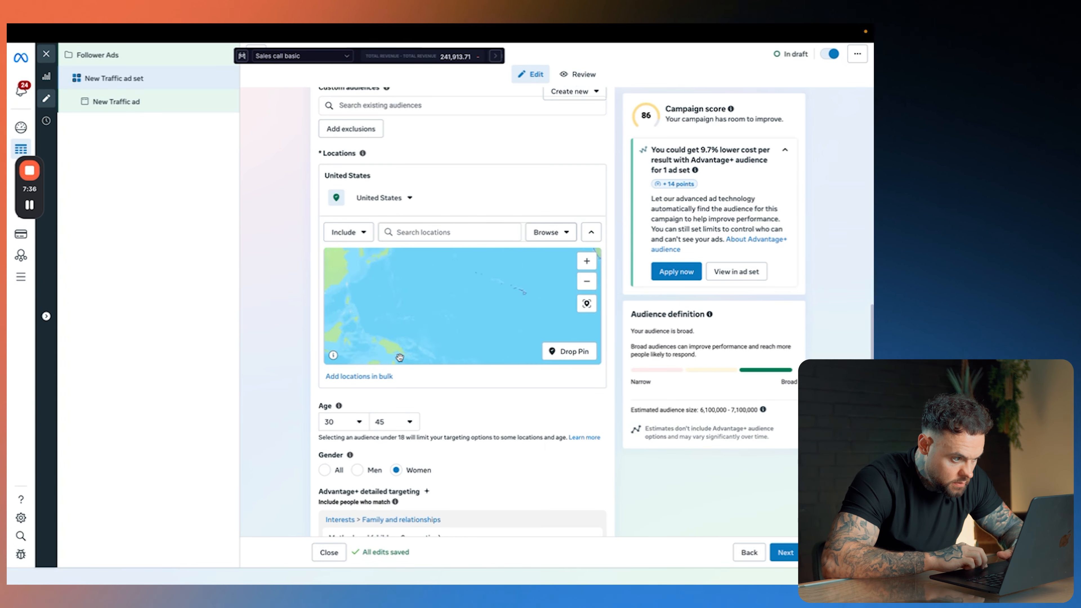
{"action": "scroll", "coordinate": [412, 330], "scroll_direction": "down", "scroll_amount": 5}
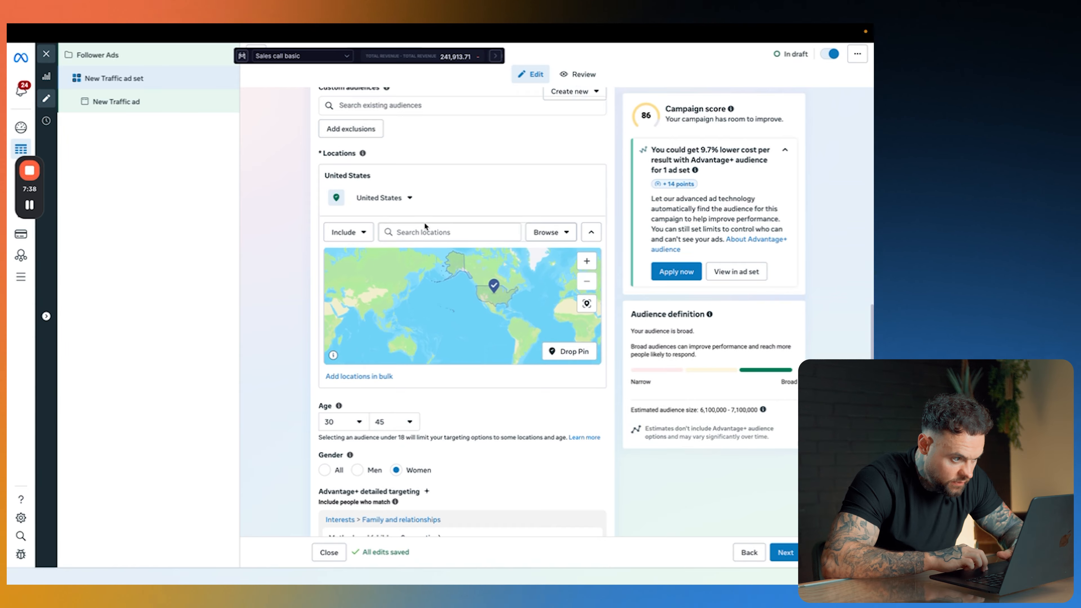
{"action": "scroll", "coordinate": [424, 224], "scroll_direction": "up", "scroll_amount": 5}
{"action": "scroll", "coordinate": [425, 226], "scroll_direction": "up", "scroll_amount": 3}
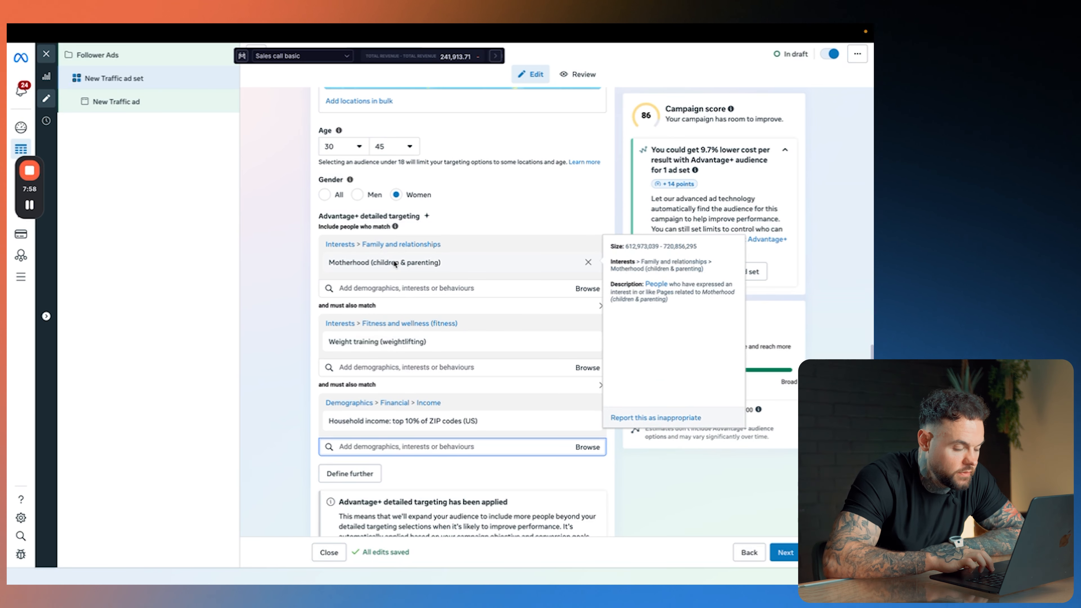
Step: Remove the Household income: top 10% of ZIP codes (US) condition from the detailed targeting
{"action": "mouse_move", "coordinate": [345, 415]}
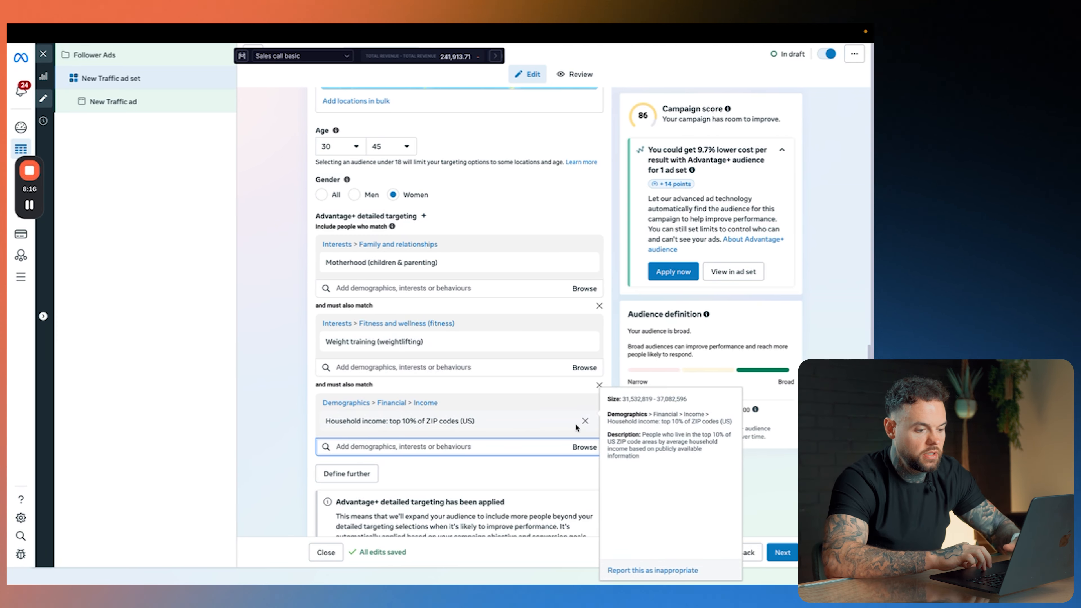
{"action": "left_click", "coordinate": [585, 421]}
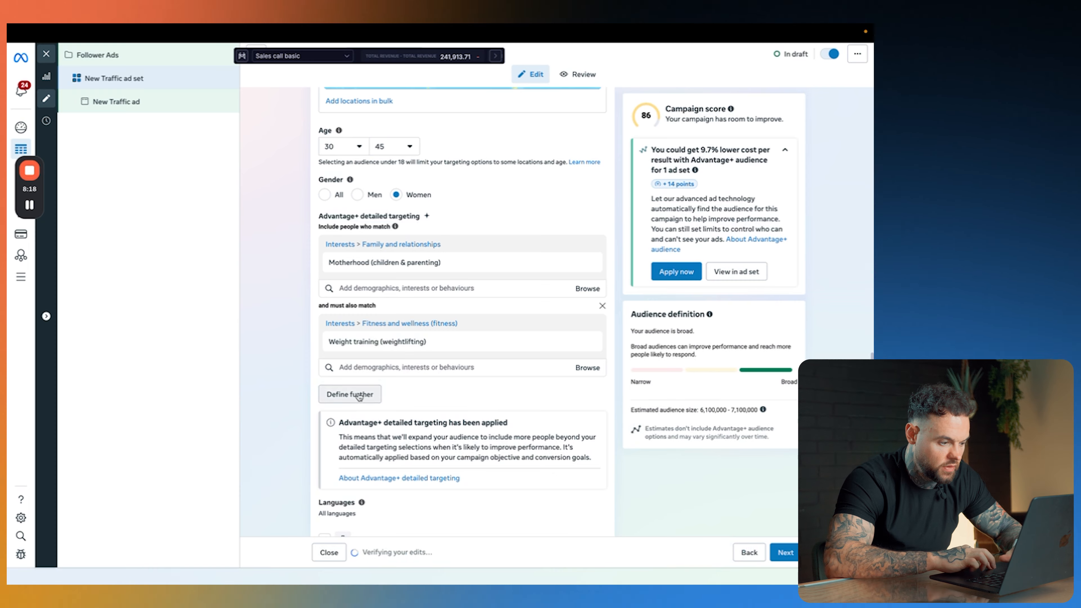
Step: Add a third must-also-match condition with Household income: top 10% and top 10-25% of ZIP codes (US)
{"action": "left_click", "coordinate": [349, 394]}
{"action": "type", "text": "income"}
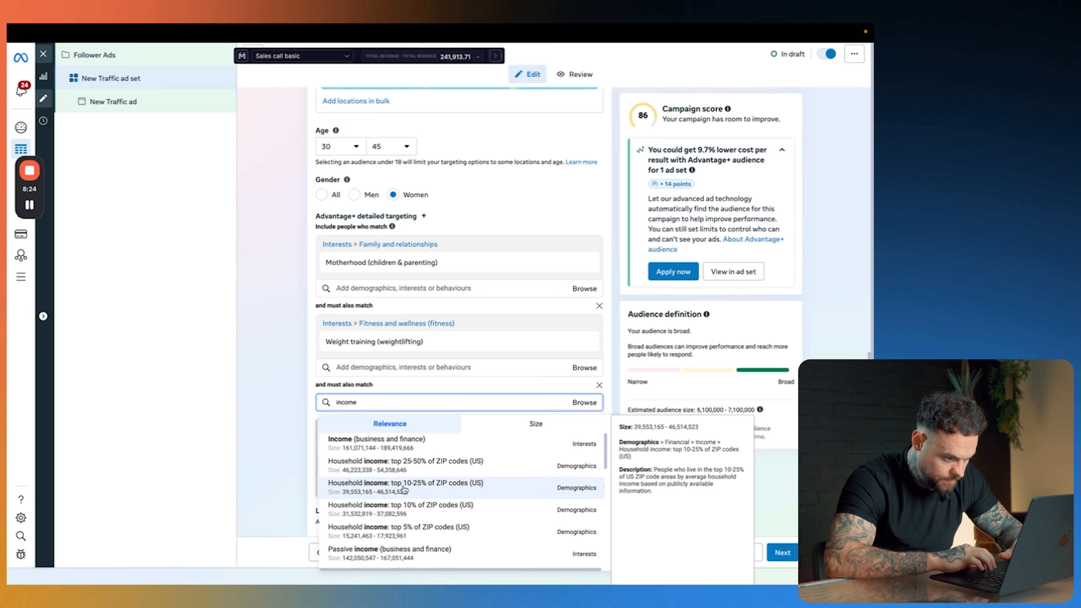
{"action": "left_click", "coordinate": [401, 508]}
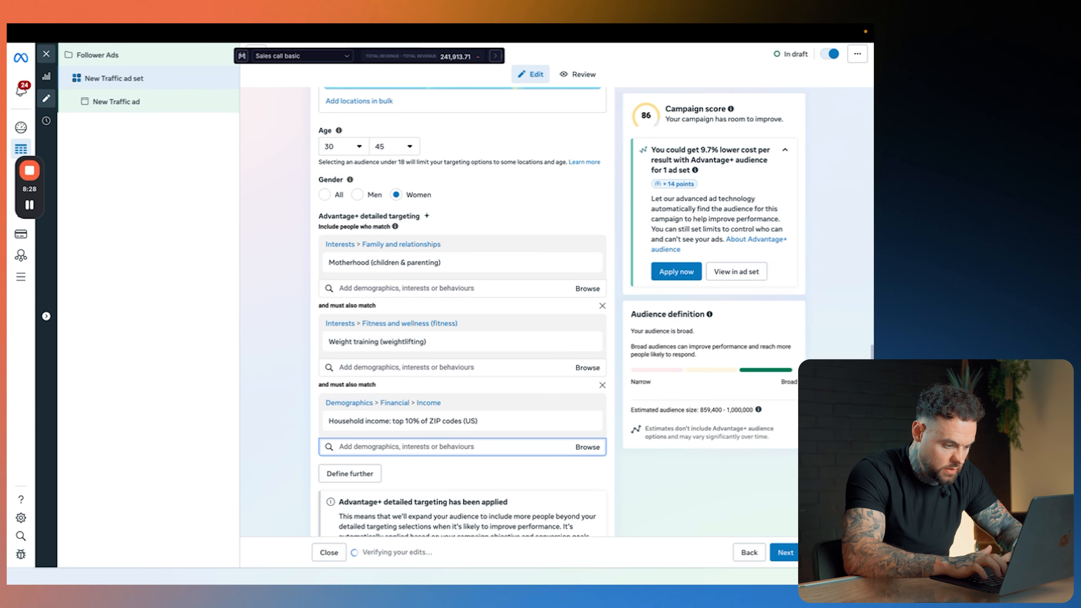
{"action": "type", "text": "top"}
{"action": "key", "text": "BackSpace"}
{"action": "key", "text": "BackSpace"}
{"action": "type", "text": "income"}
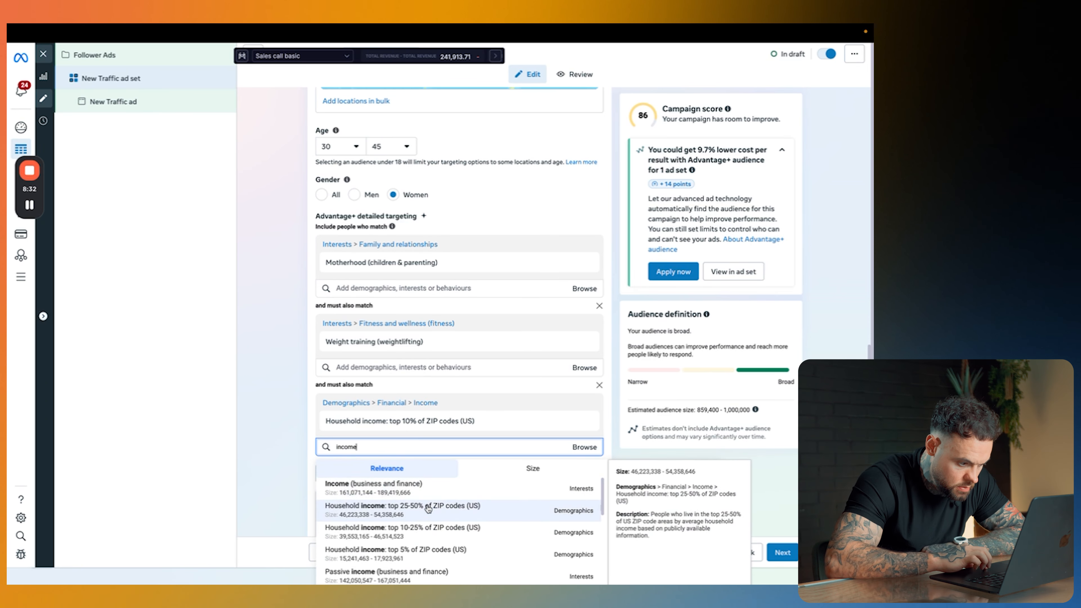
{"action": "left_click", "coordinate": [431, 532]}
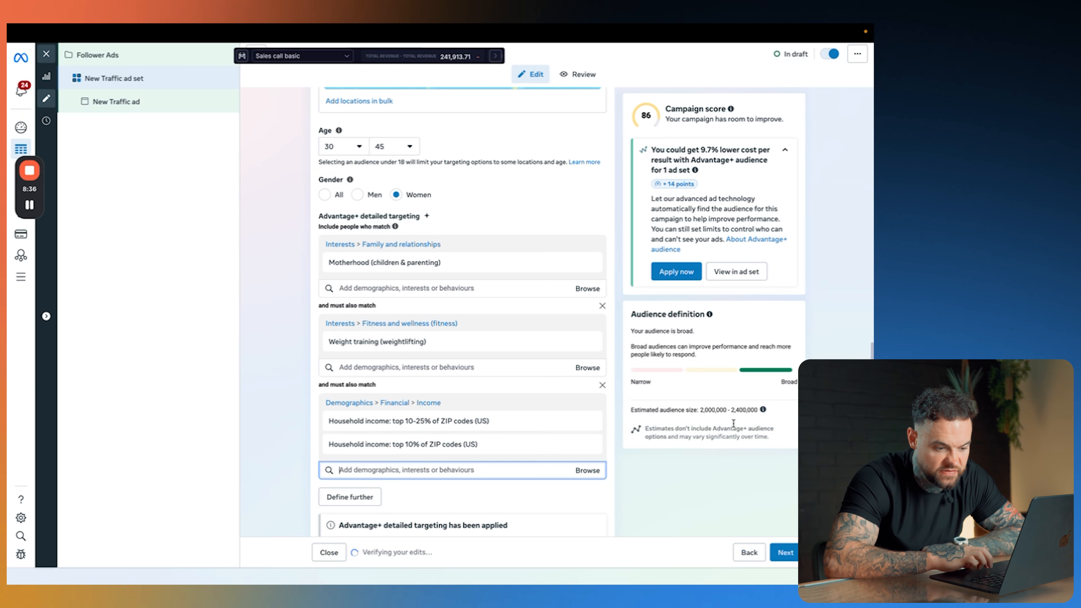
Step: Remove both household income demographics from the third must-also-match condition
{"action": "mouse_move", "coordinate": [575, 433]}
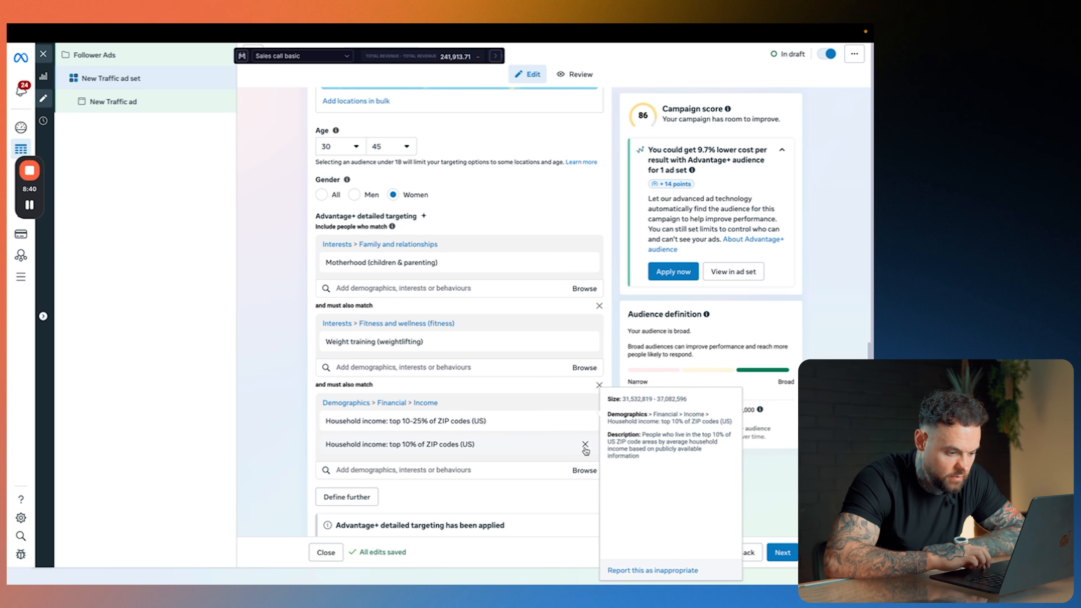
{"action": "left_click", "coordinate": [585, 444]}
{"action": "left_click", "coordinate": [585, 420]}
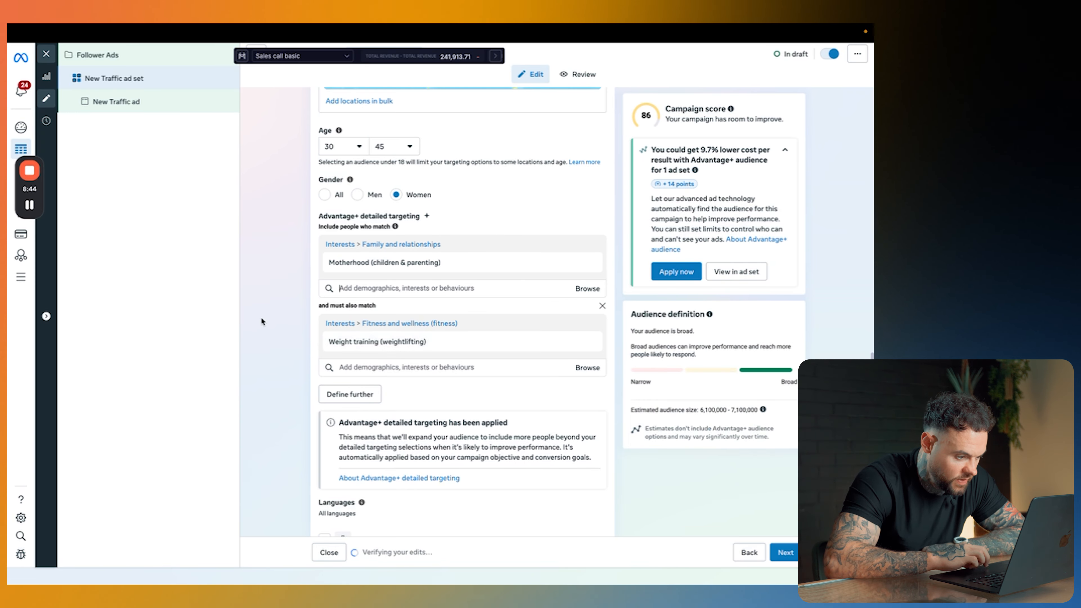
Step: Look through the ad set's ad transparency, placements and brand safety sections below the audience settings
{"action": "scroll", "coordinate": [261, 317], "scroll_direction": "down", "scroll_amount": 4}
{"action": "scroll", "coordinate": [261, 317], "scroll_direction": "up", "scroll_amount": 5}
{"action": "scroll", "coordinate": [260, 317], "scroll_direction": "up", "scroll_amount": 5}
{"action": "scroll", "coordinate": [261, 317], "scroll_direction": "down", "scroll_amount": 10}
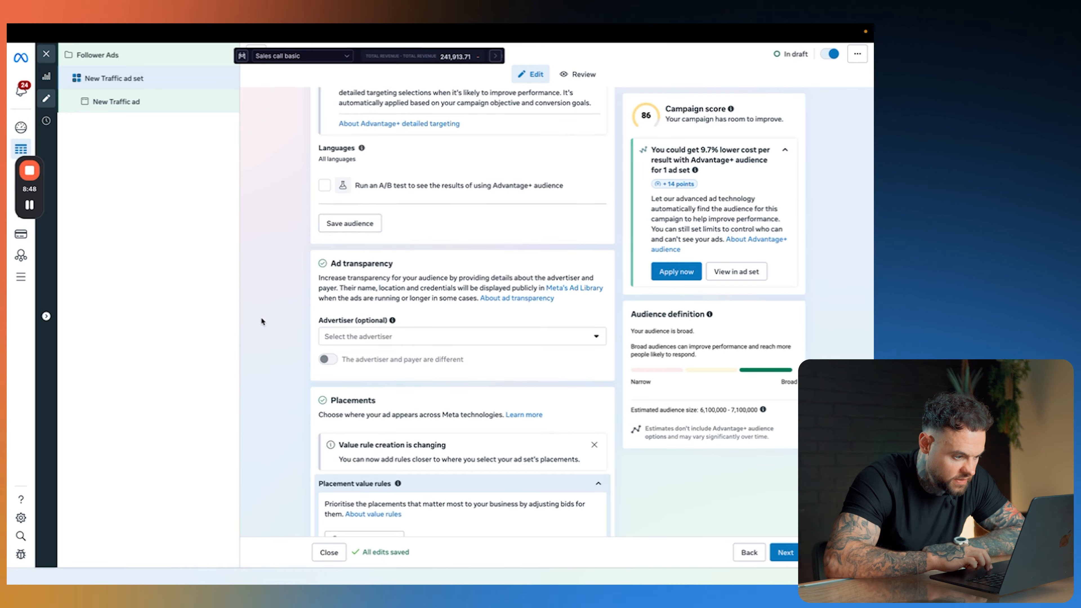
{"action": "scroll", "coordinate": [261, 321], "scroll_direction": "down", "scroll_amount": 5}
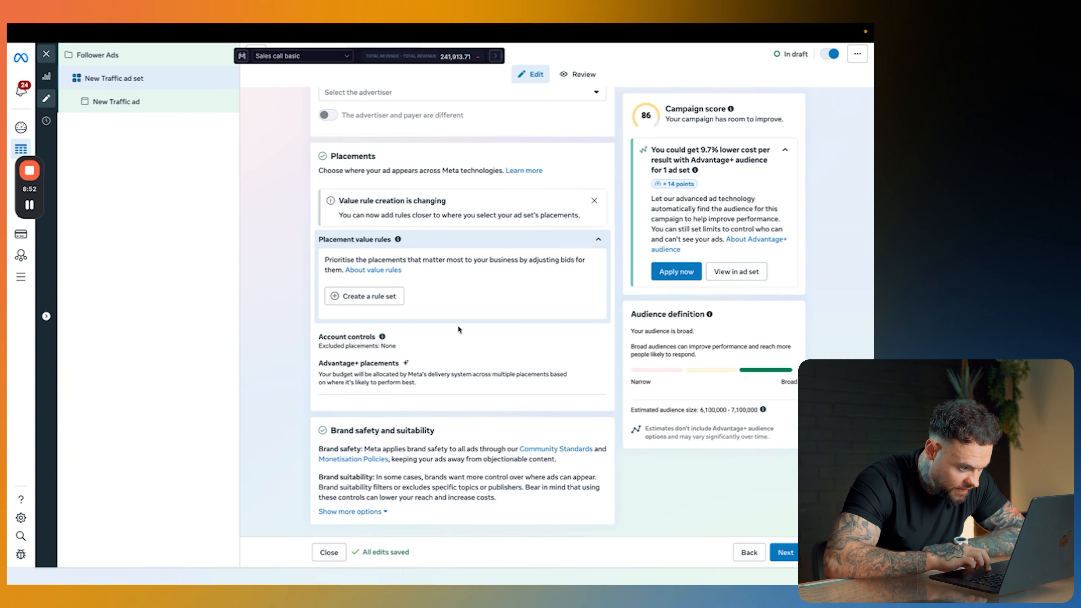
{"action": "scroll", "coordinate": [453, 343], "scroll_direction": "up", "scroll_amount": 3}
{"action": "scroll", "coordinate": [443, 351], "scroll_direction": "down", "scroll_amount": 2}
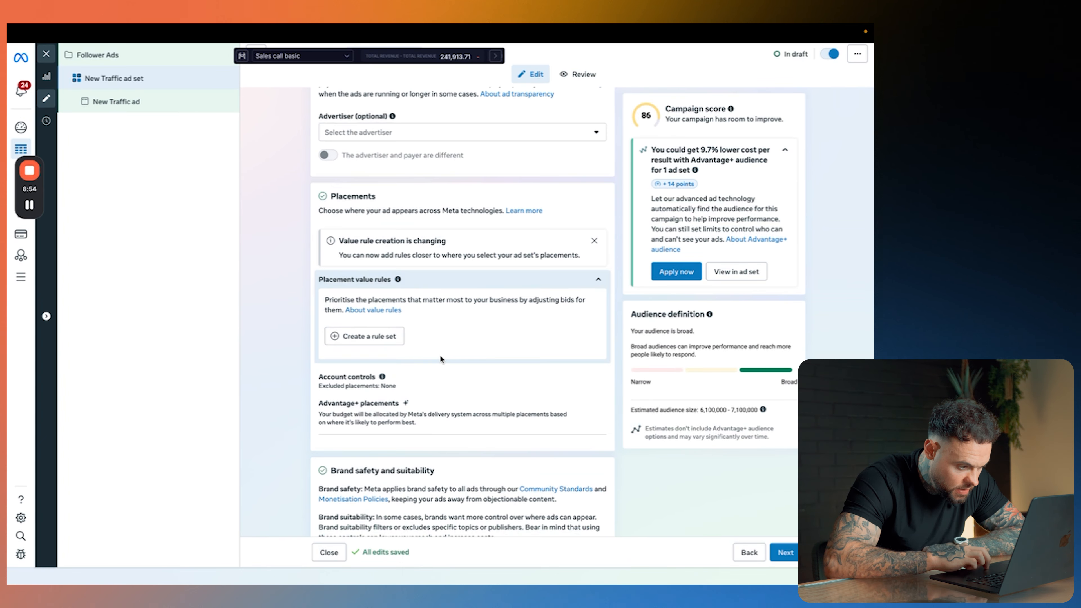
{"action": "scroll", "coordinate": [444, 380], "scroll_direction": "down", "scroll_amount": 1}
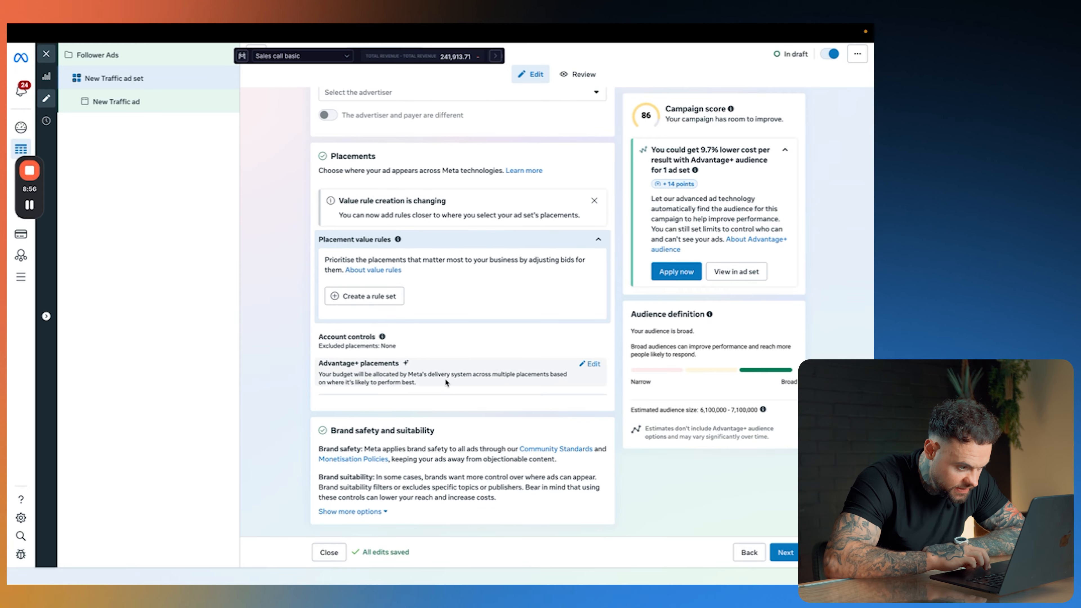
{"action": "scroll", "coordinate": [444, 378], "scroll_direction": "up", "scroll_amount": 2}
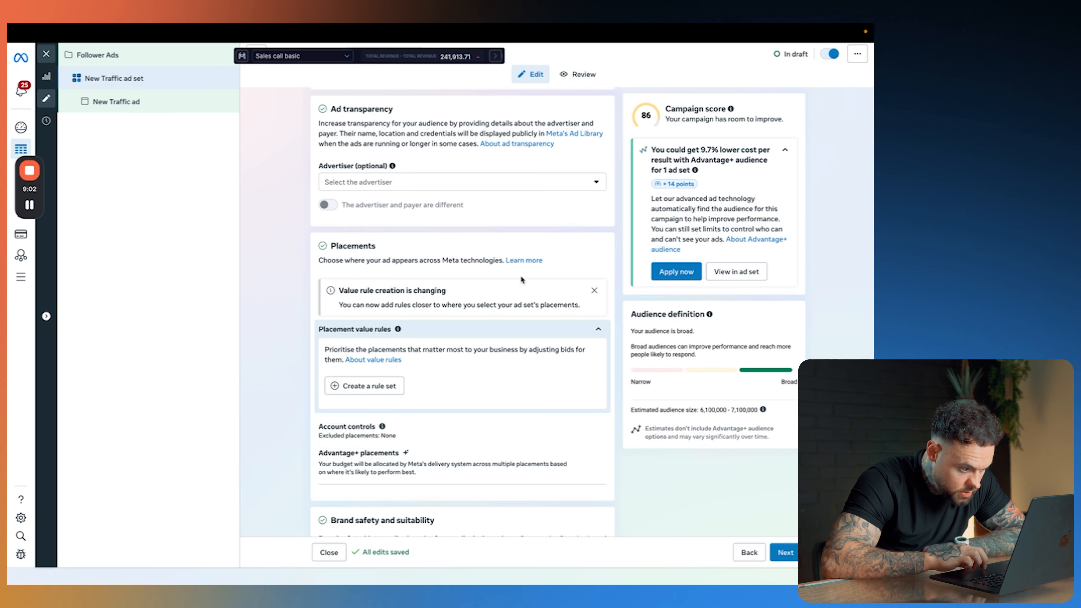
{"action": "scroll", "coordinate": [404, 413], "scroll_direction": "down", "scroll_amount": 2}
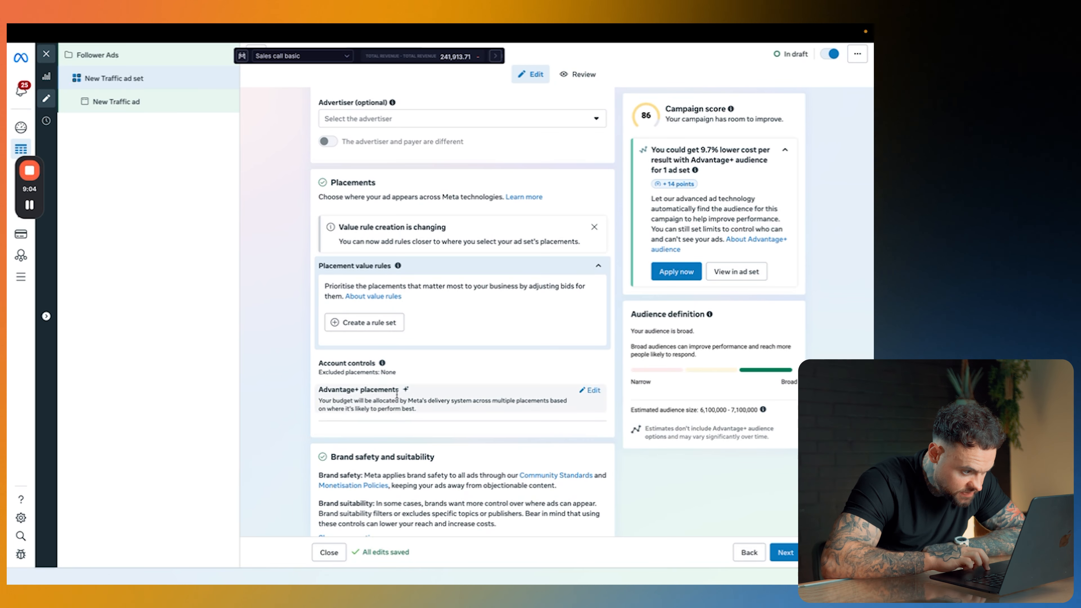
Step: Switch the ad set to manual placements and deselect Facebook, keeping Instagram as the only platform
{"action": "left_click", "coordinate": [591, 394]}
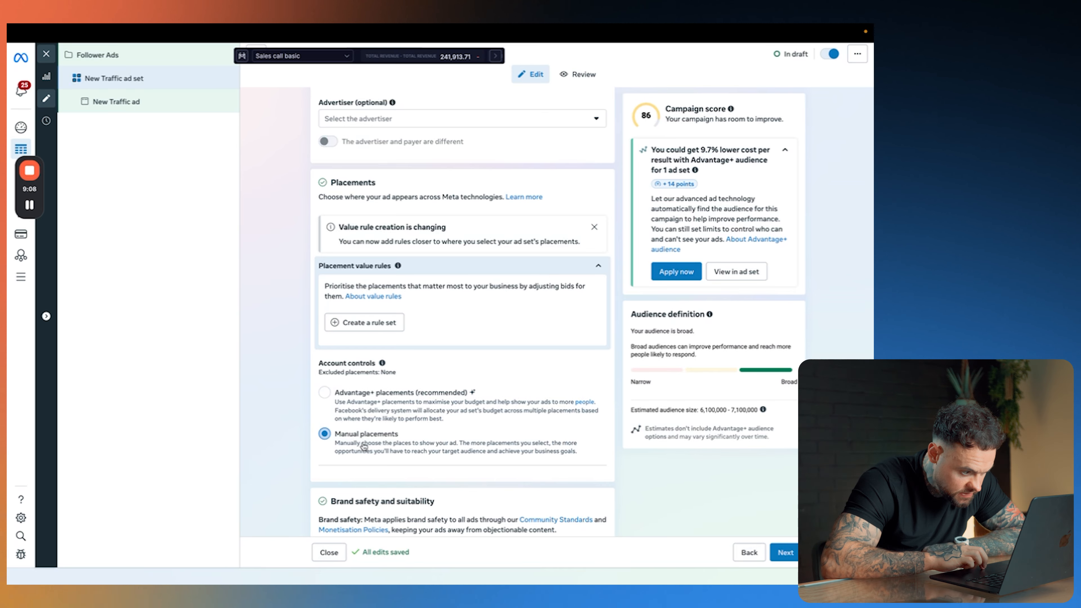
{"action": "scroll", "coordinate": [353, 435], "scroll_direction": "down", "scroll_amount": 4}
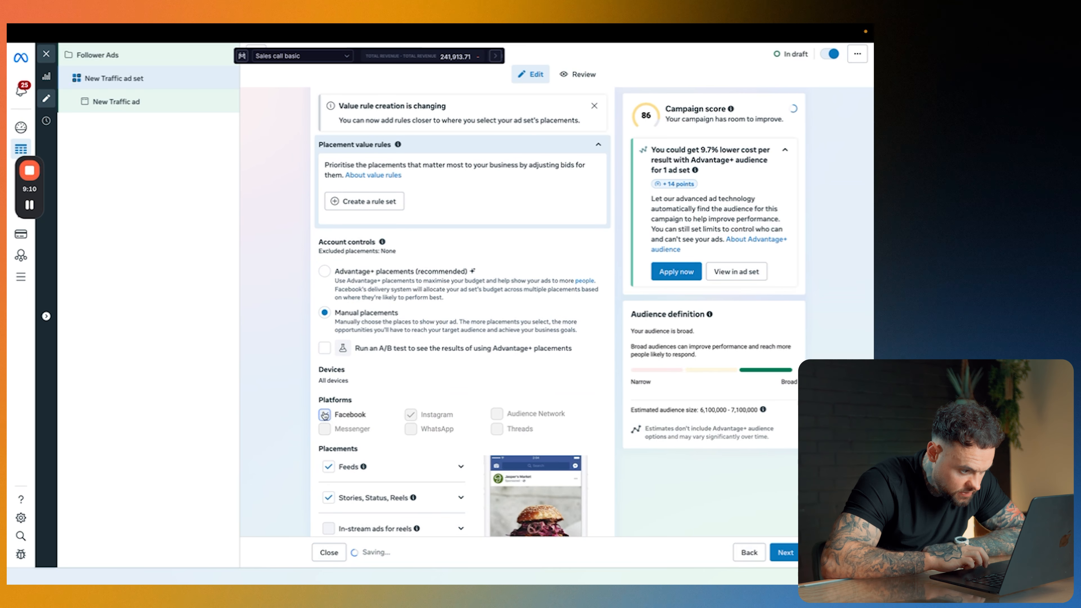
{"action": "left_click", "coordinate": [324, 415]}
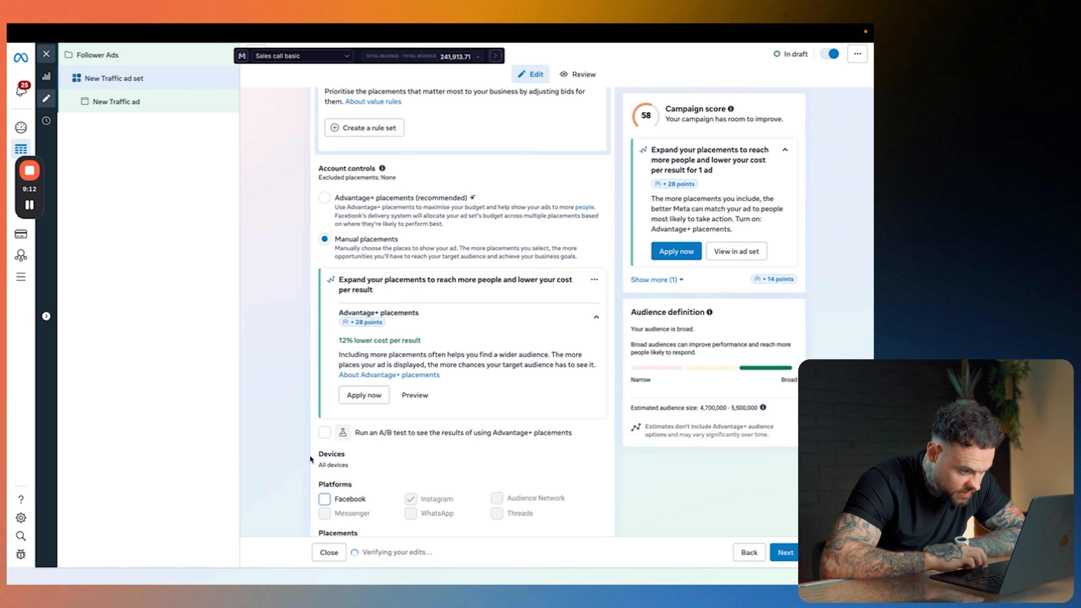
{"action": "scroll", "coordinate": [309, 452], "scroll_direction": "down", "scroll_amount": 5}
{"action": "left_click", "coordinate": [438, 434]}
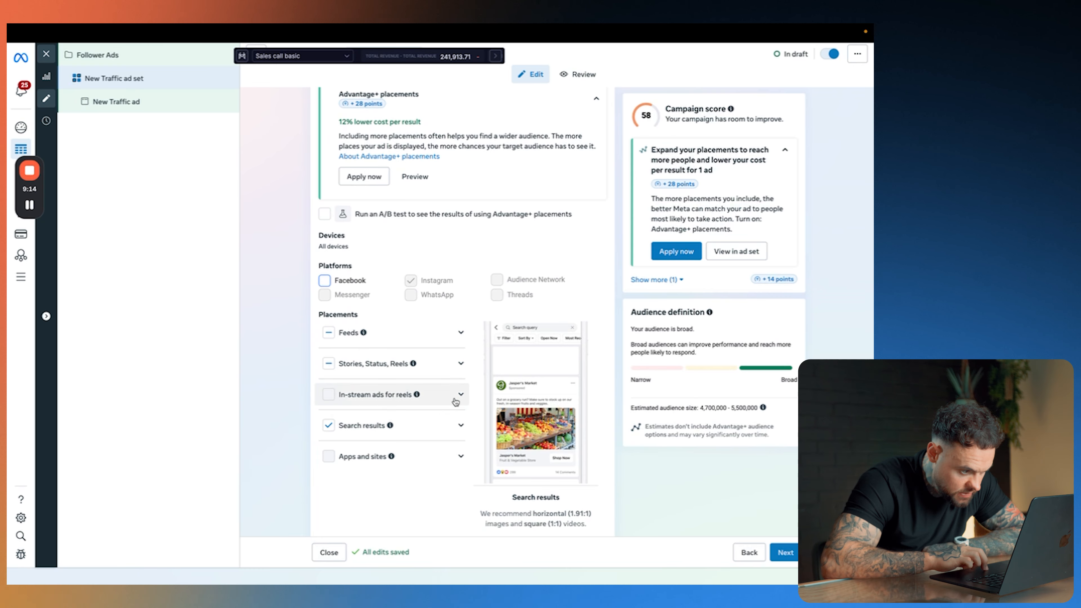
Step: Review which placements are selected under Feeds and under Stories, Status, Reels
{"action": "left_click", "coordinate": [460, 337]}
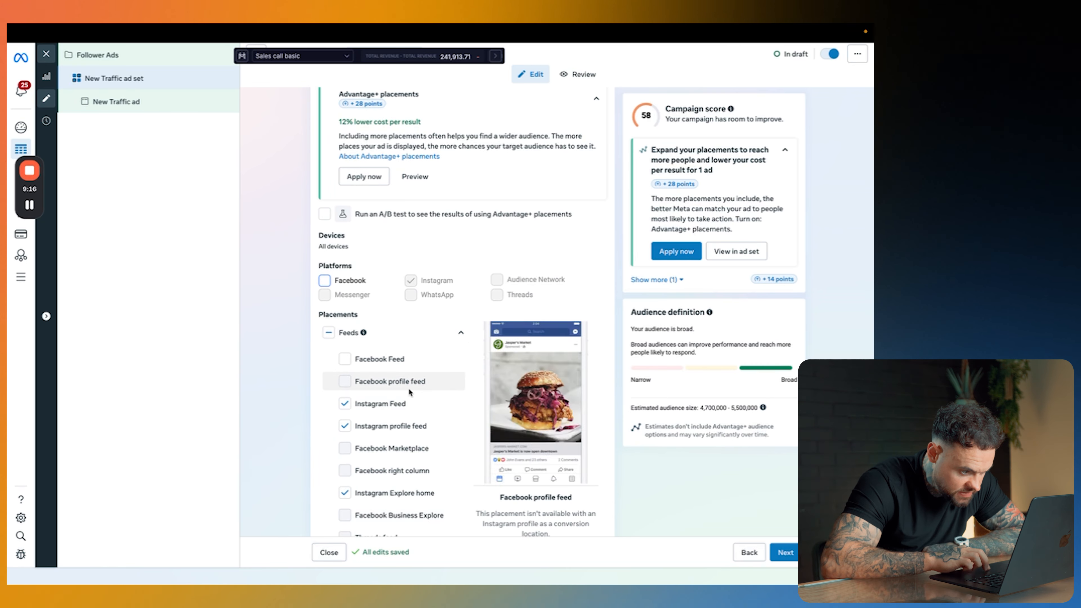
{"action": "scroll", "coordinate": [383, 432], "scroll_direction": "down", "scroll_amount": 2}
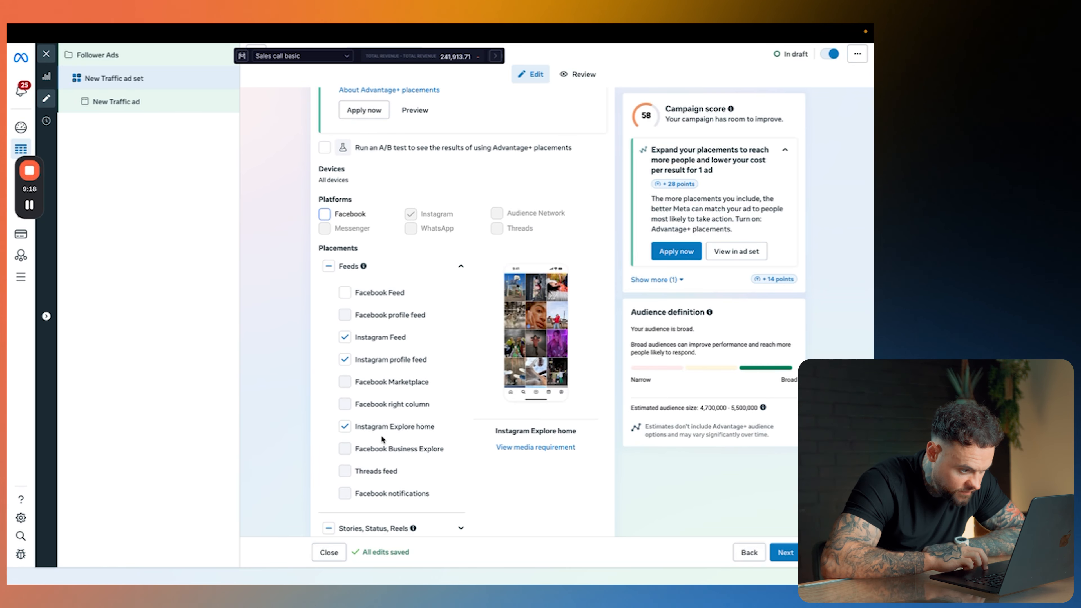
{"action": "scroll", "coordinate": [383, 426], "scroll_direction": "down", "scroll_amount": 2}
{"action": "left_click", "coordinate": [459, 460]}
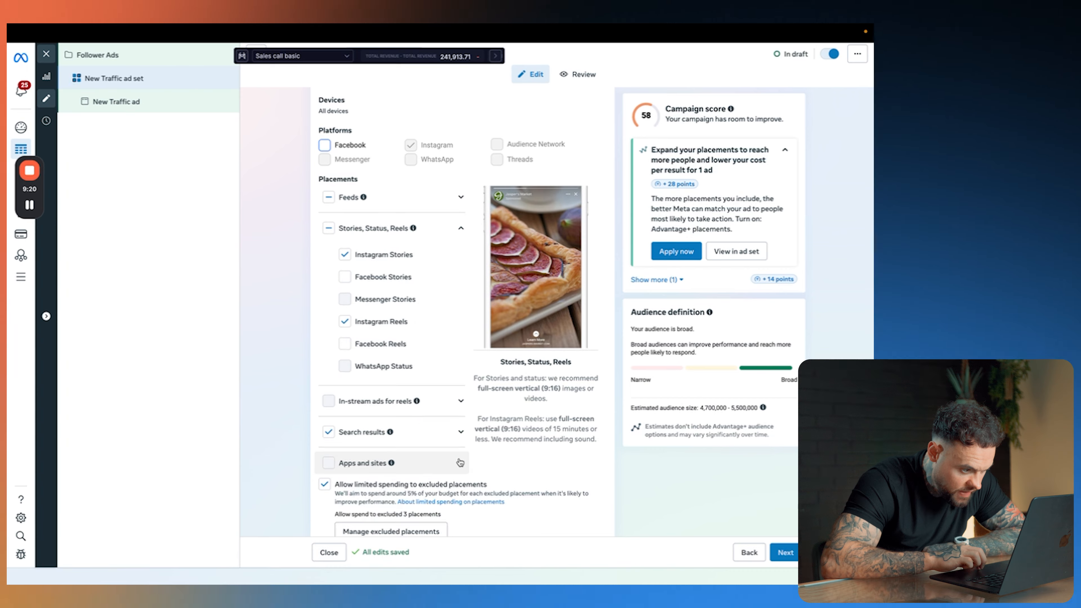
{"action": "scroll", "coordinate": [366, 322], "scroll_direction": "up", "scroll_amount": 1}
{"action": "scroll", "coordinate": [365, 319], "scroll_direction": "down", "scroll_amount": 1}
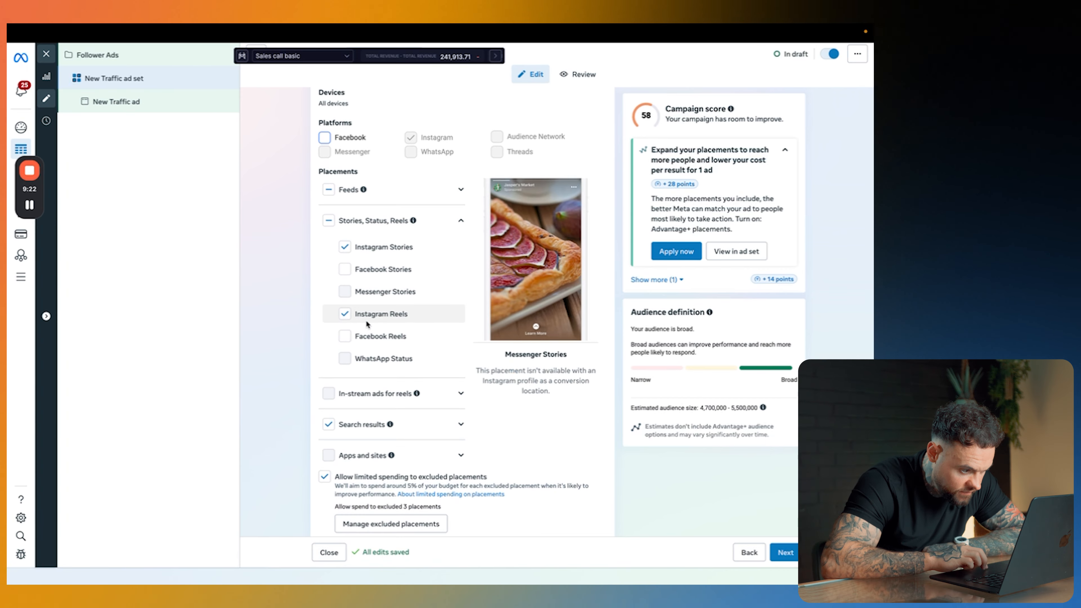
{"action": "scroll", "coordinate": [438, 402], "scroll_direction": "down", "scroll_amount": 1}
{"action": "scroll", "coordinate": [439, 405], "scroll_direction": "down", "scroll_amount": 1}
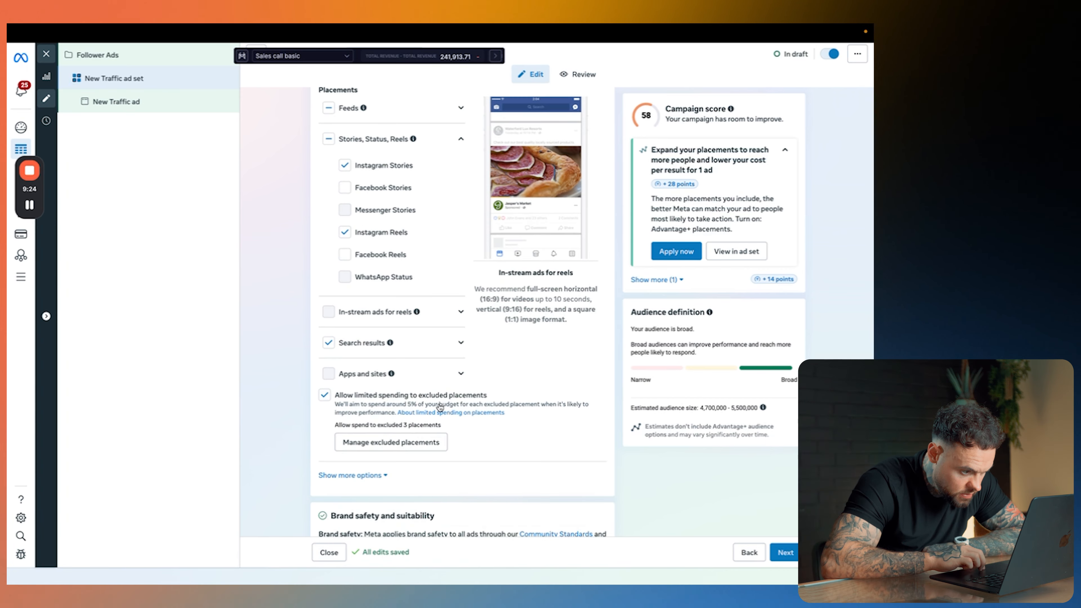
Step: Disallow limited spending to excluded placements, confirm the Facebook Feed exclusion, and check the search results placements
{"action": "scroll", "coordinate": [438, 407], "scroll_direction": "up", "scroll_amount": 1}
{"action": "left_click", "coordinate": [325, 438]}
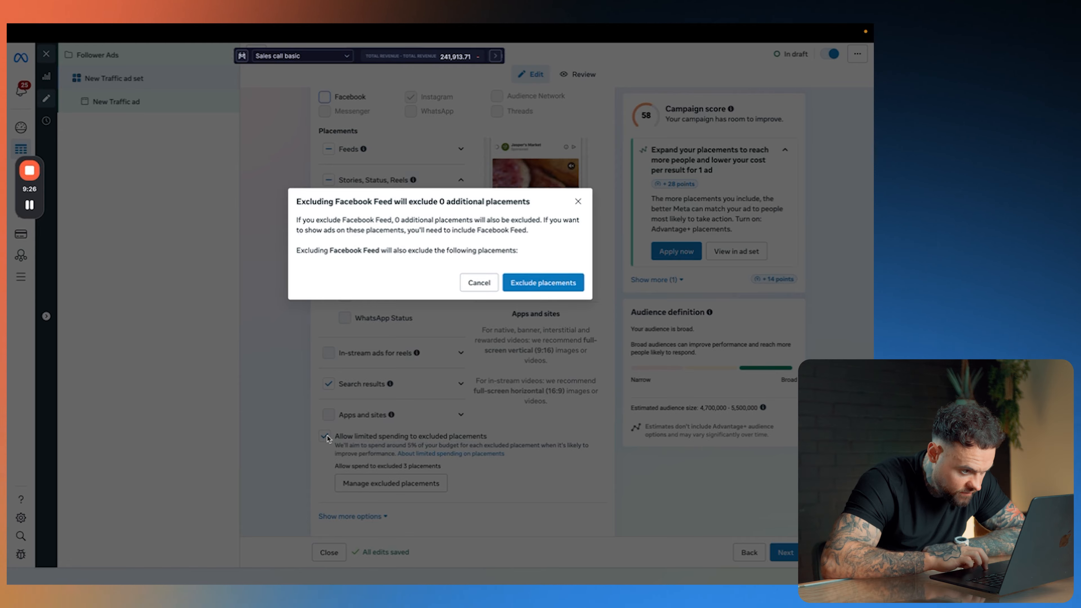
{"action": "left_click", "coordinate": [542, 283]}
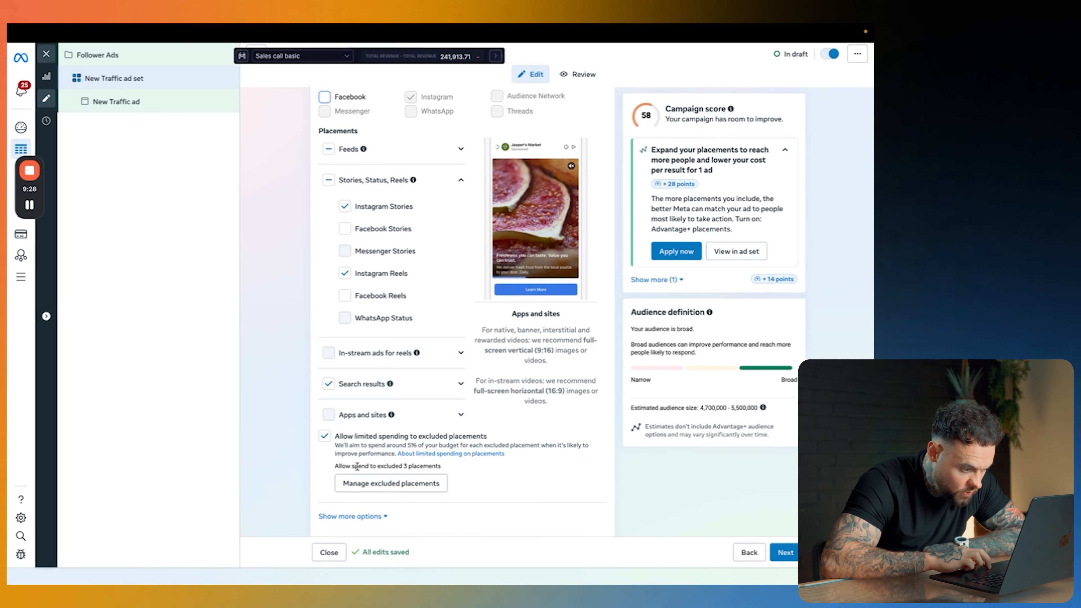
{"action": "left_click", "coordinate": [419, 383]}
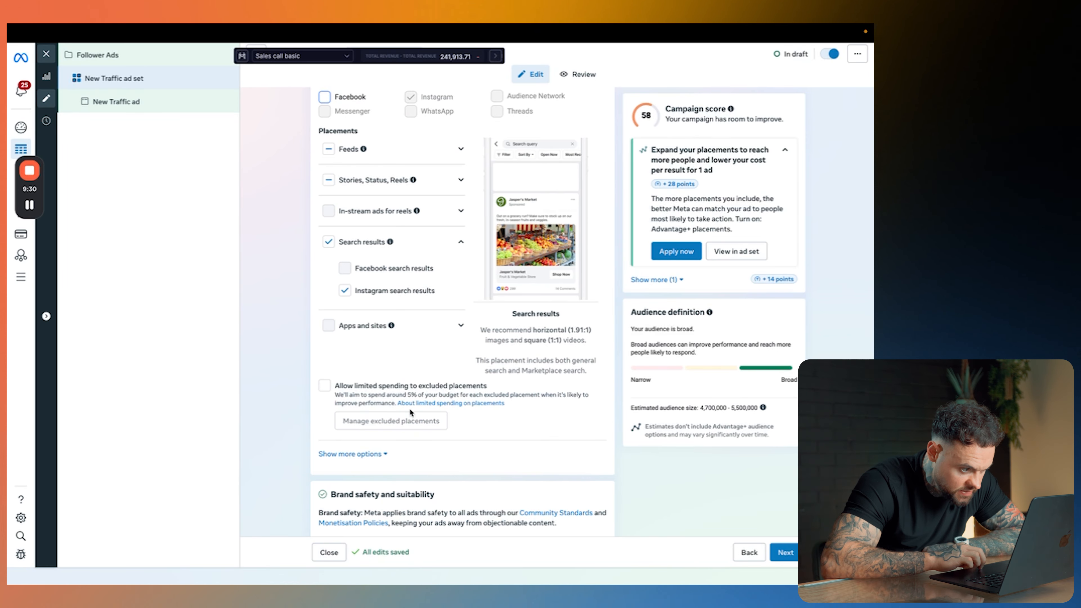
{"action": "scroll", "coordinate": [412, 297], "scroll_direction": "up", "scroll_amount": 1}
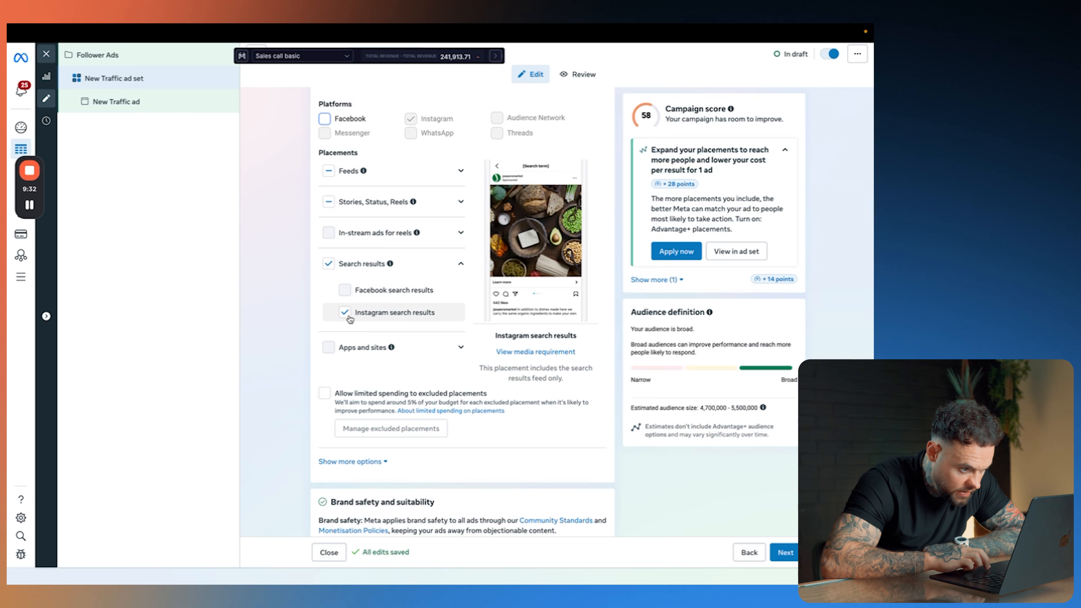
Step: Rename the ad set as "Female | USA | Motherhood + Weight Training | 30-45"
{"action": "scroll", "coordinate": [296, 242], "scroll_direction": "up", "scroll_amount": 15}
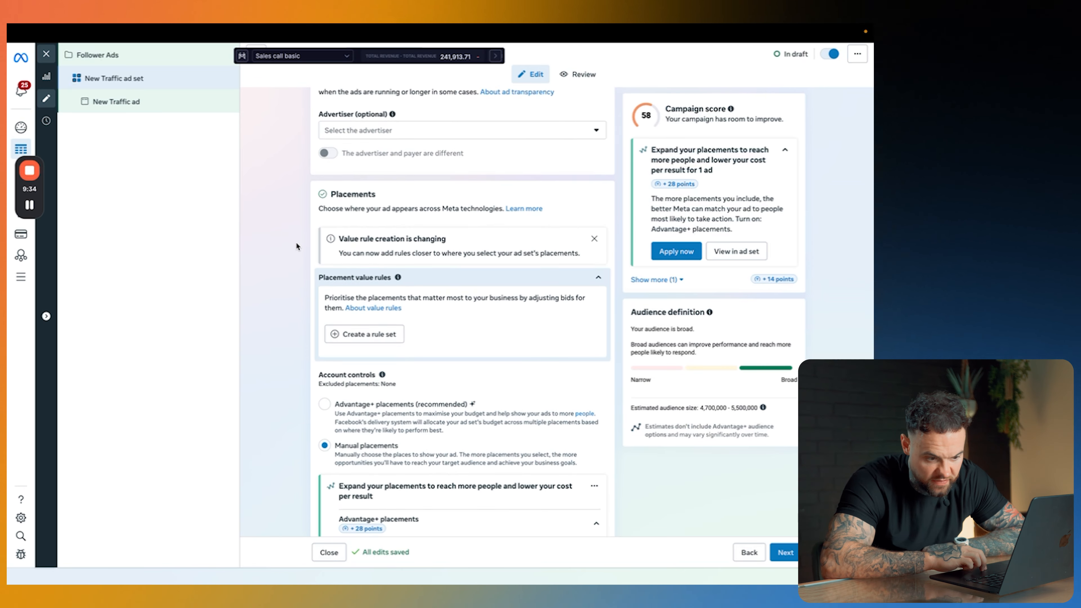
{"action": "scroll", "coordinate": [295, 242], "scroll_direction": "up", "scroll_amount": 5}
{"action": "scroll", "coordinate": [296, 242], "scroll_direction": "up", "scroll_amount": 15}
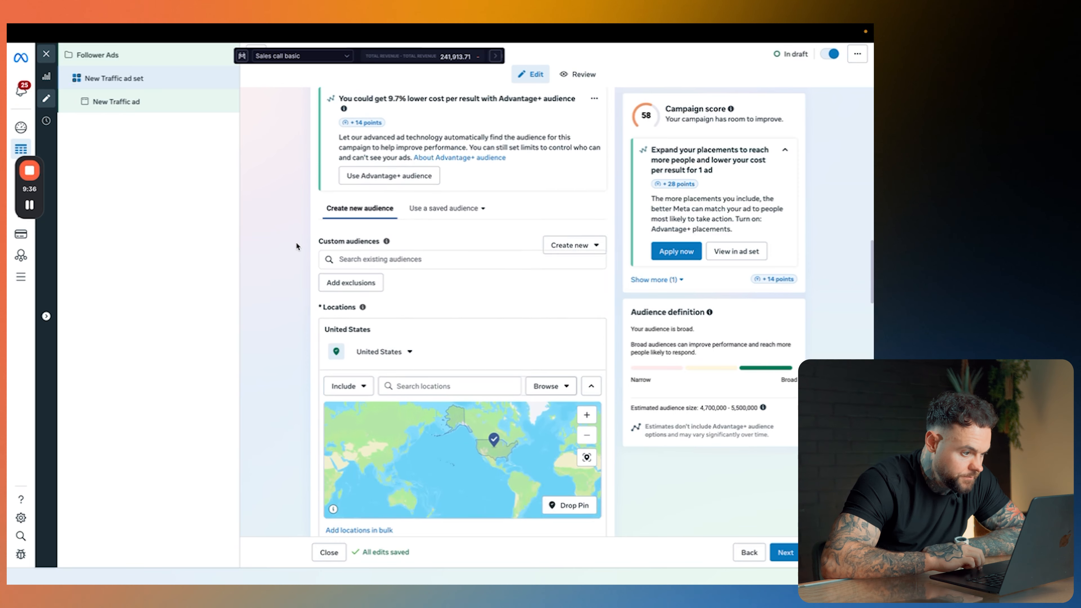
{"action": "scroll", "coordinate": [296, 241], "scroll_direction": "up", "scroll_amount": 7}
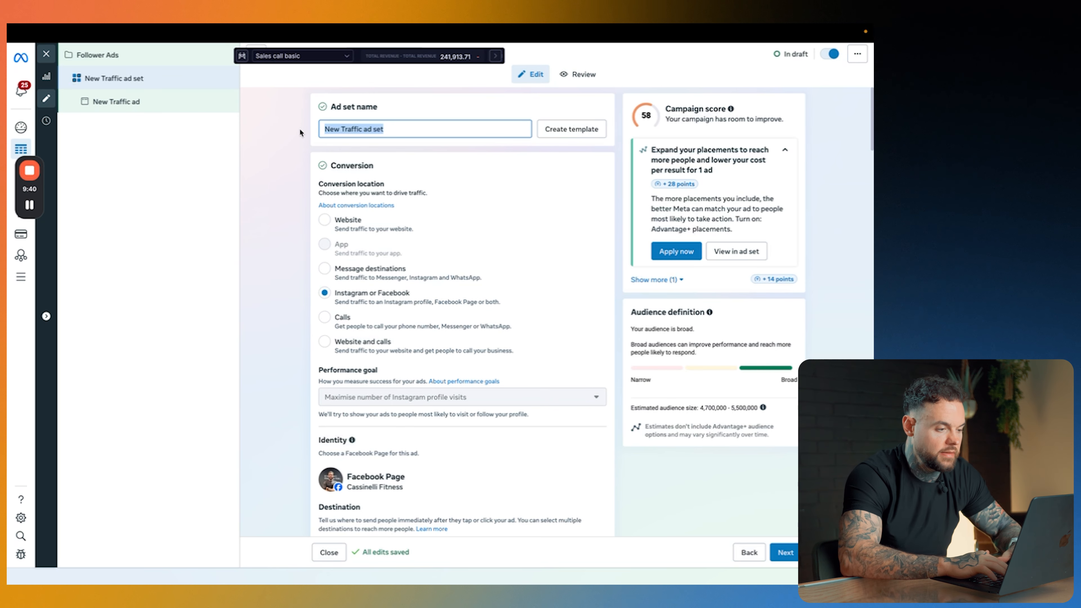
{"action": "key", "text": "BackSpace"}
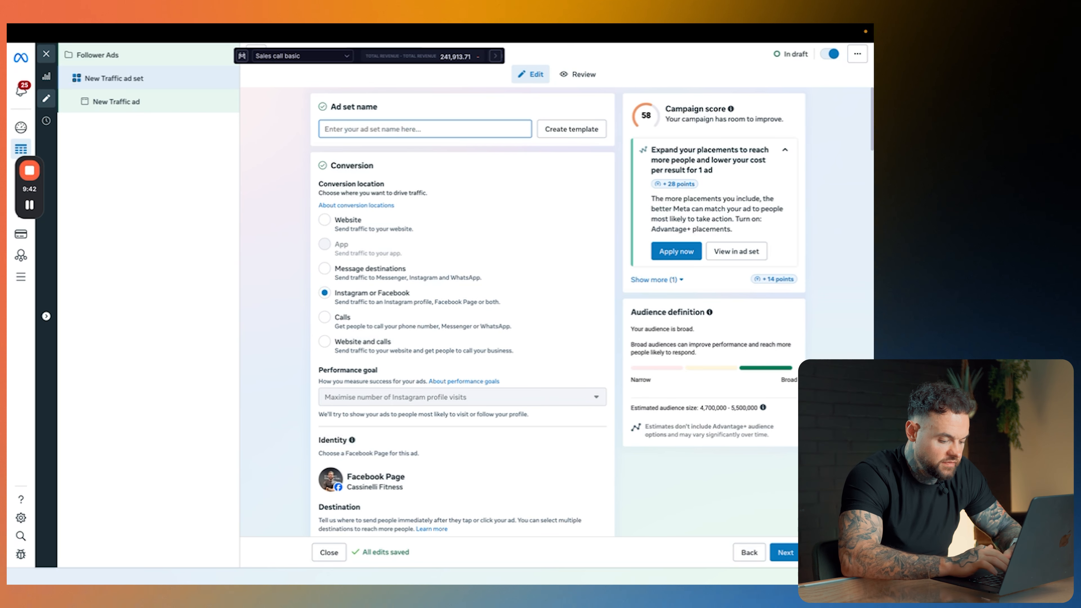
{"action": "type", "text": "F"}
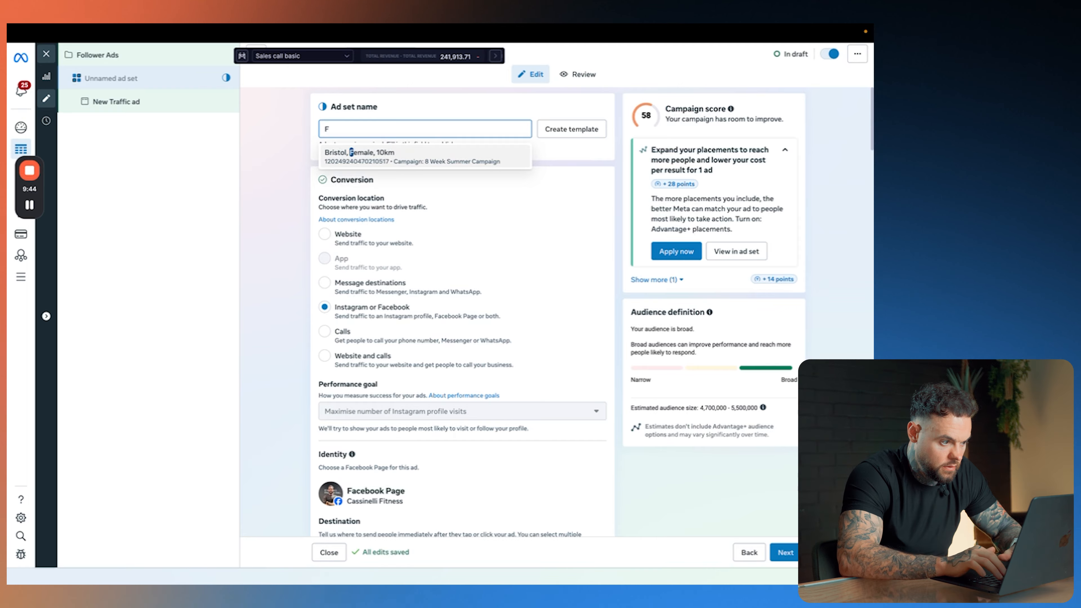
{"action": "type", "text": "emale"}
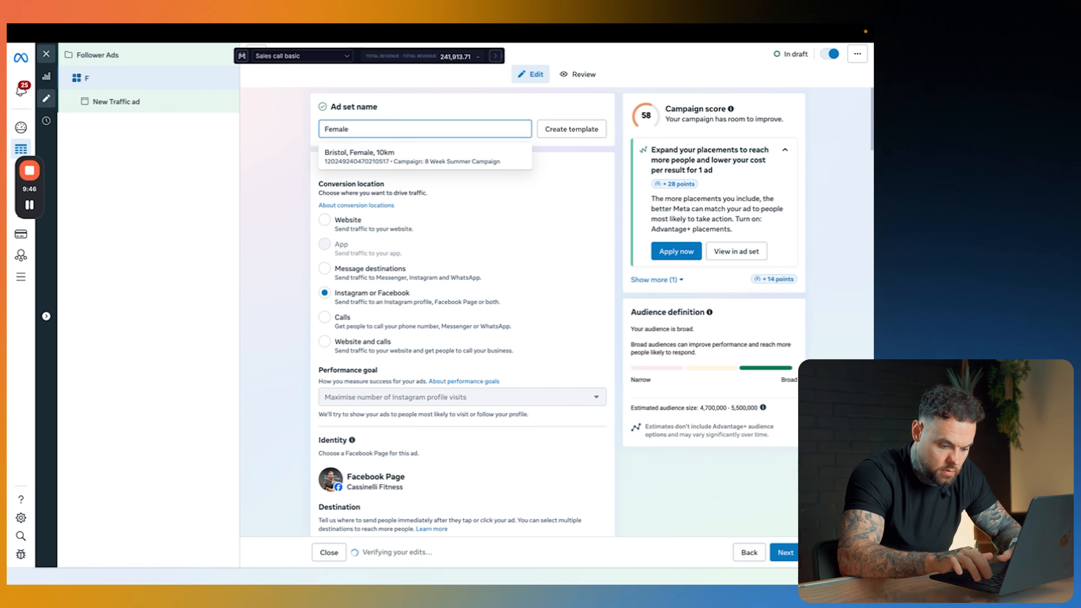
{"action": "type", "text": " | USA"}
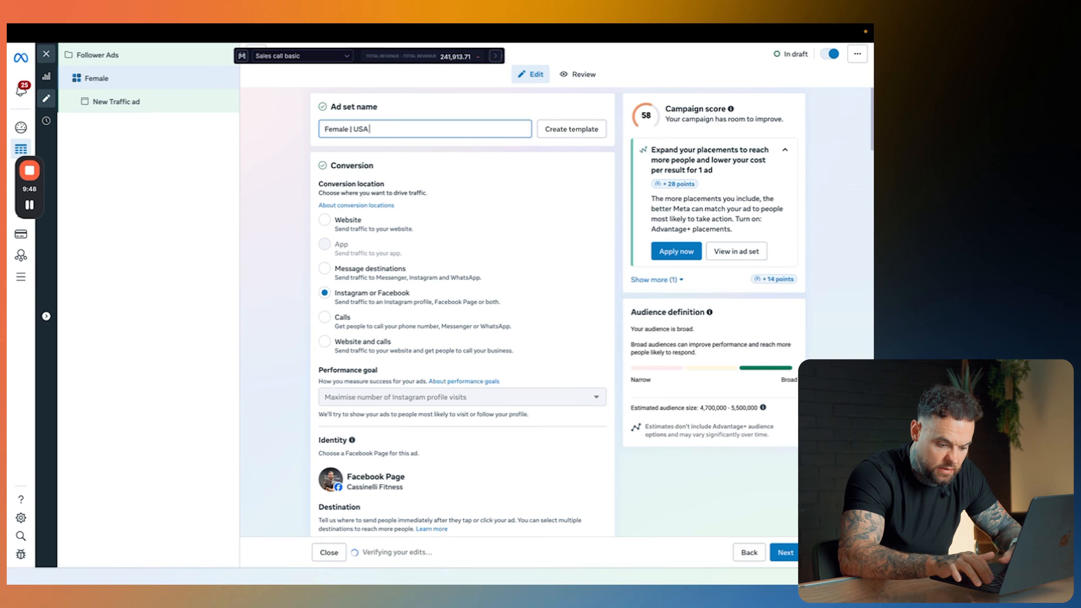
{"action": "type", "text": " | Mother"}
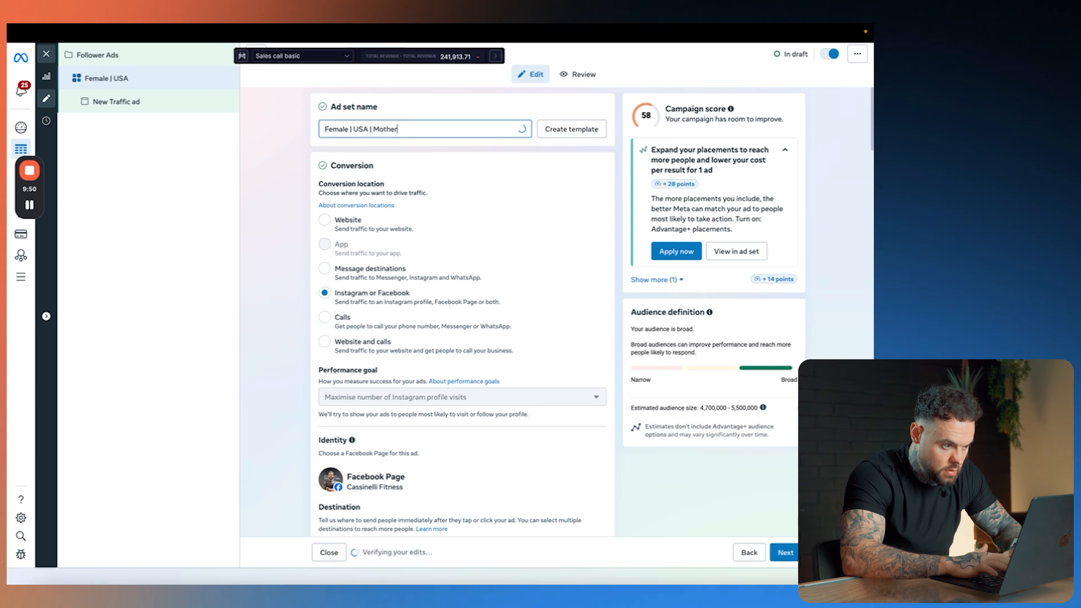
{"action": "type", "text": "hood +"}
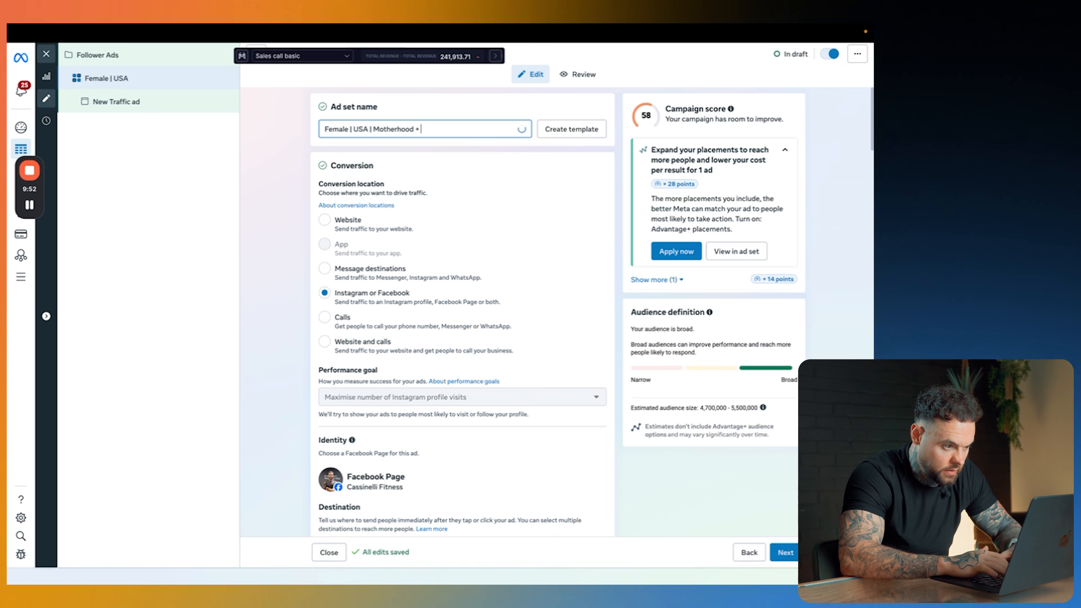
{"action": "type", "text": " WEight"}
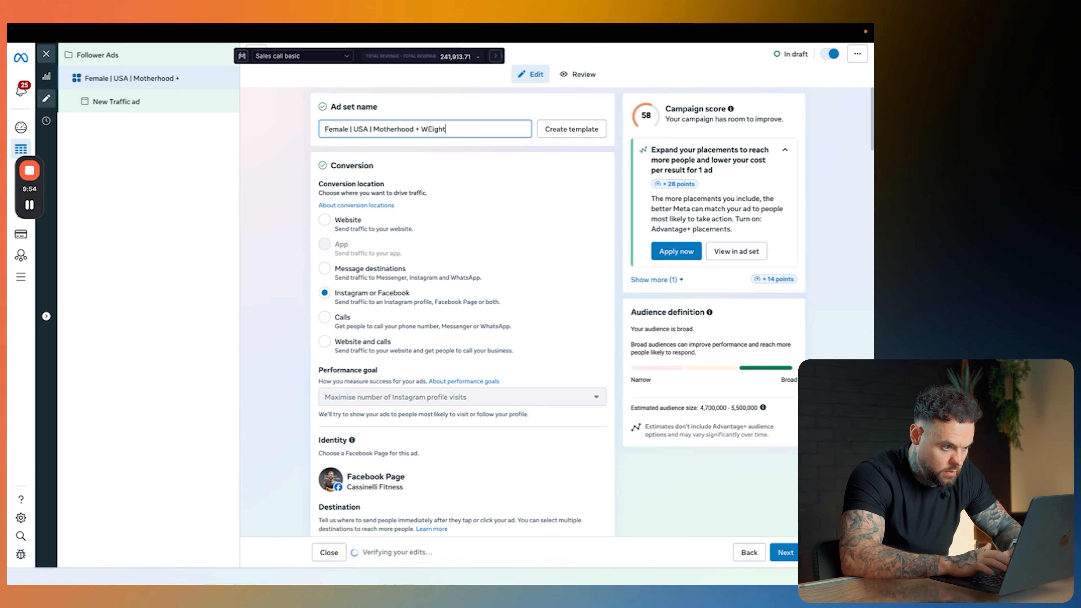
{"action": "type", "text": "ght"}
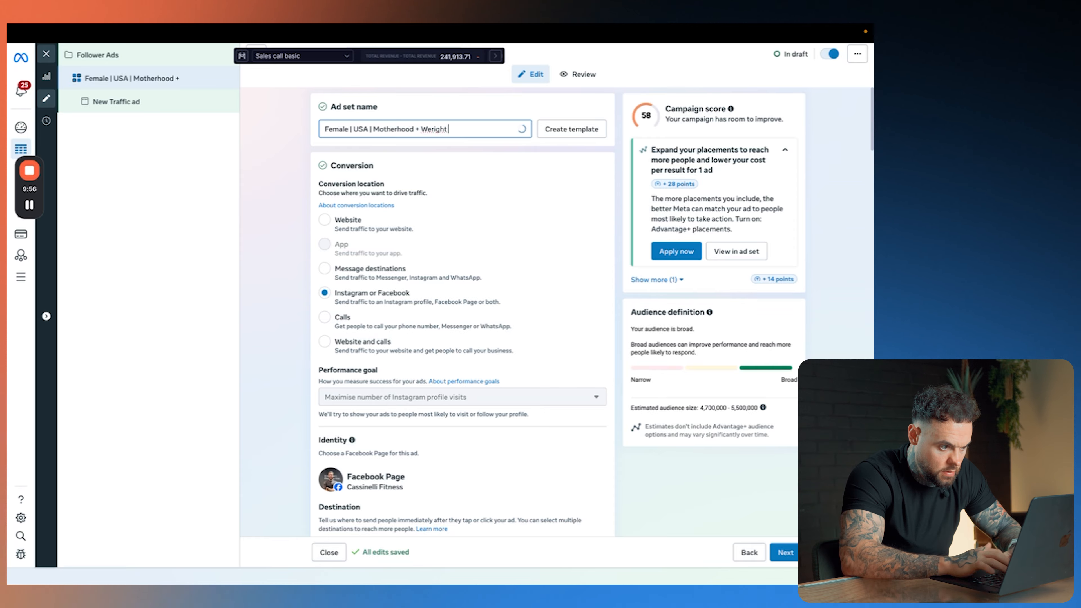
{"action": "key", "text": "BackSpace"}
{"action": "type", "text": "ig"}
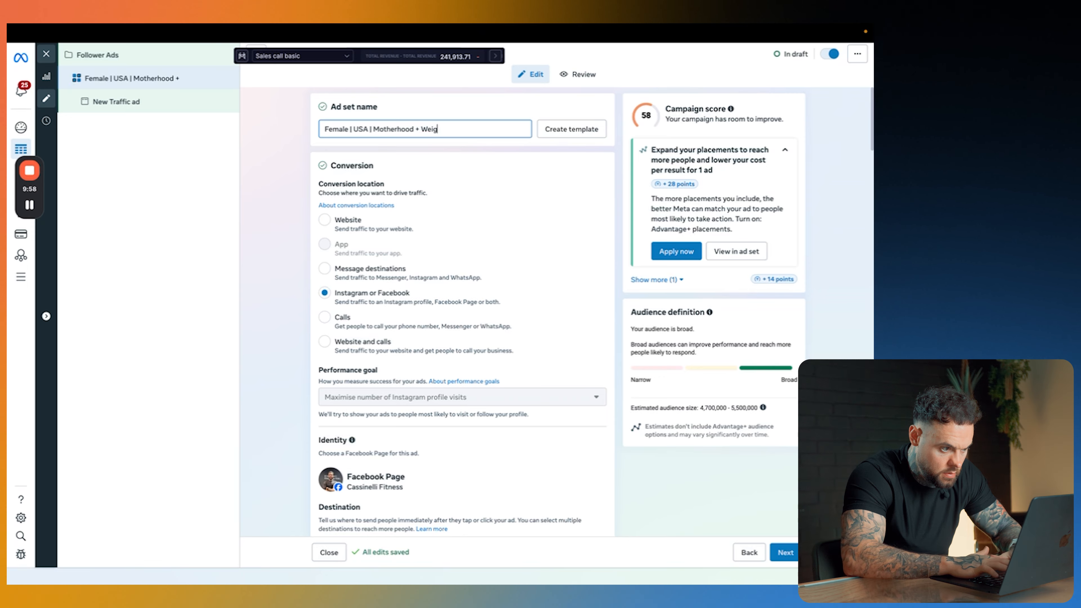
{"action": "type", "text": "ht Training "}
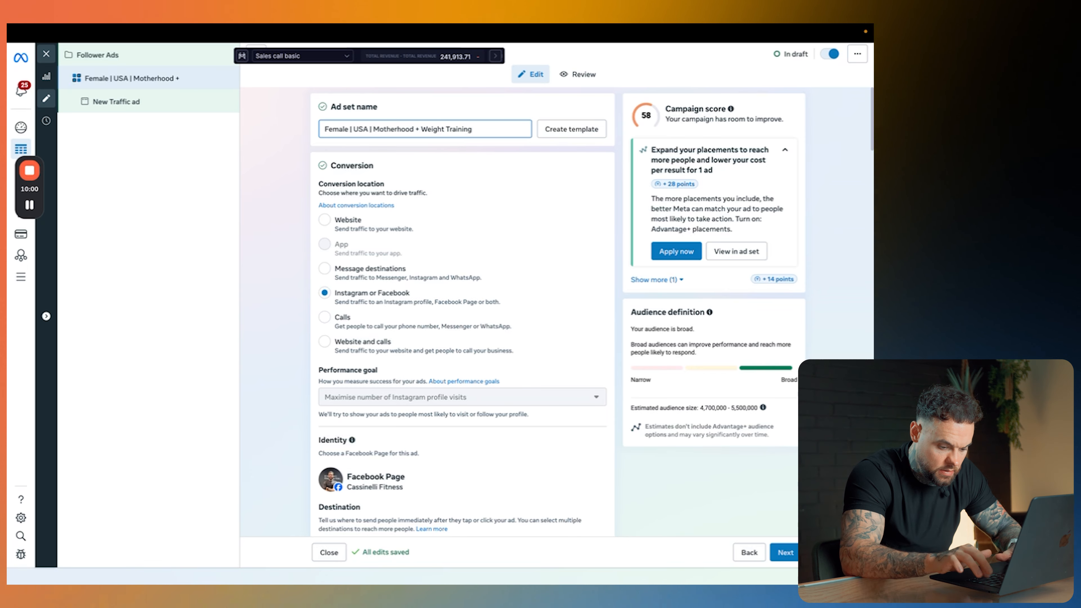
{"action": "type", "text": "| 30-45"}
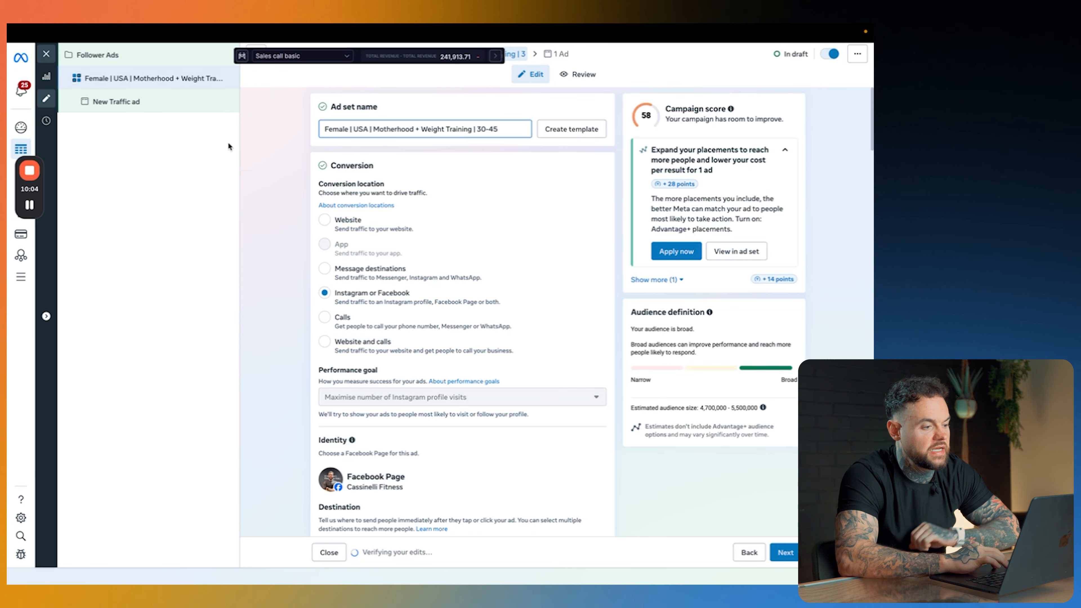
{"action": "left_click", "coordinate": [268, 140]}
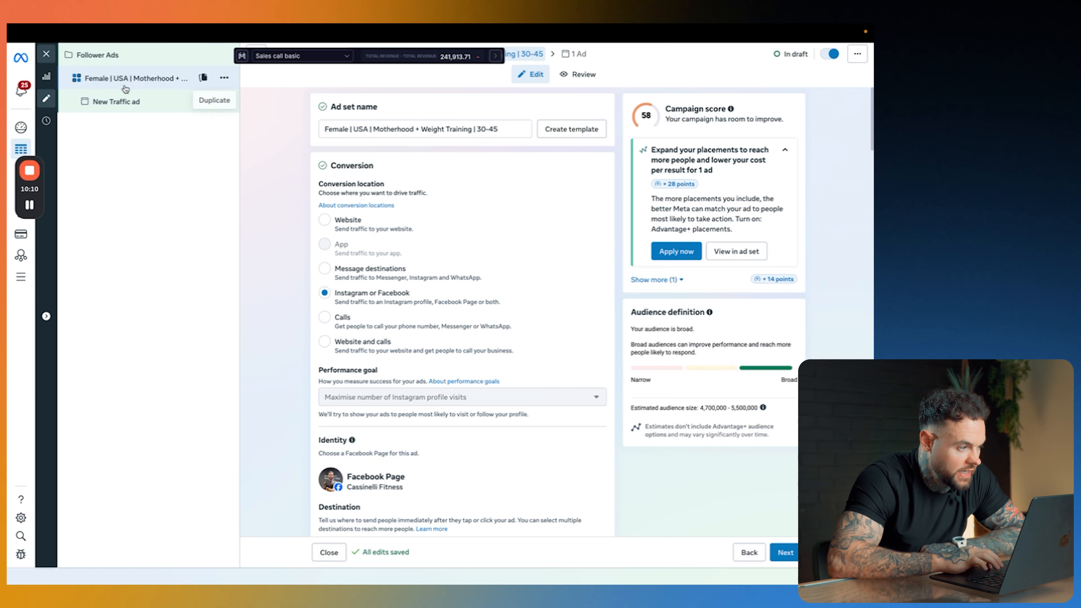
Step: Open the New Traffic ad under this ad set and start setting up its creative as a video ad
{"action": "left_click", "coordinate": [141, 110]}
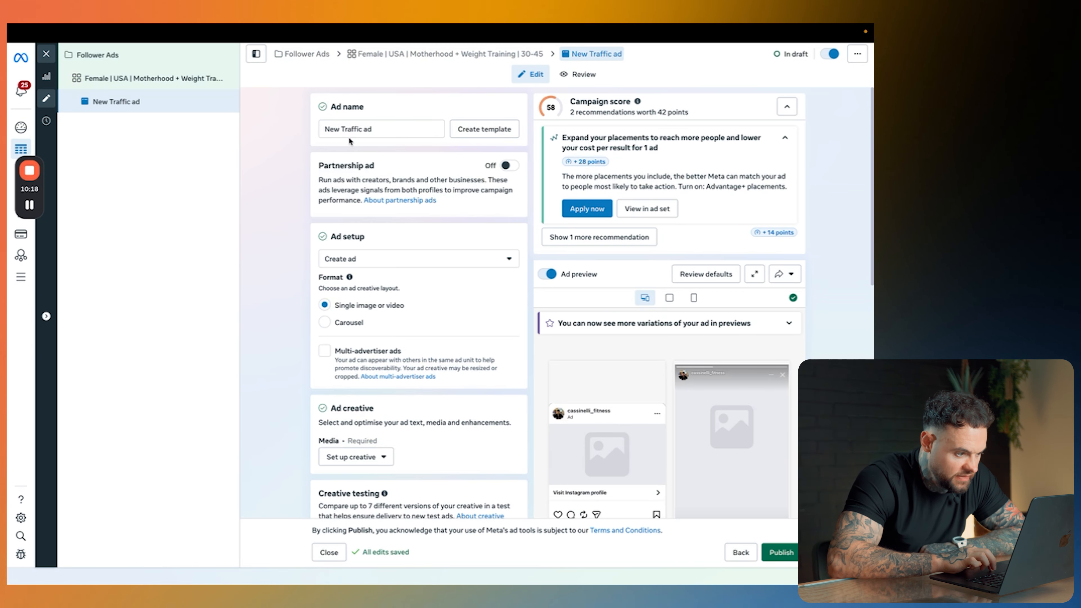
{"action": "scroll", "coordinate": [272, 310], "scroll_direction": "down", "scroll_amount": 5}
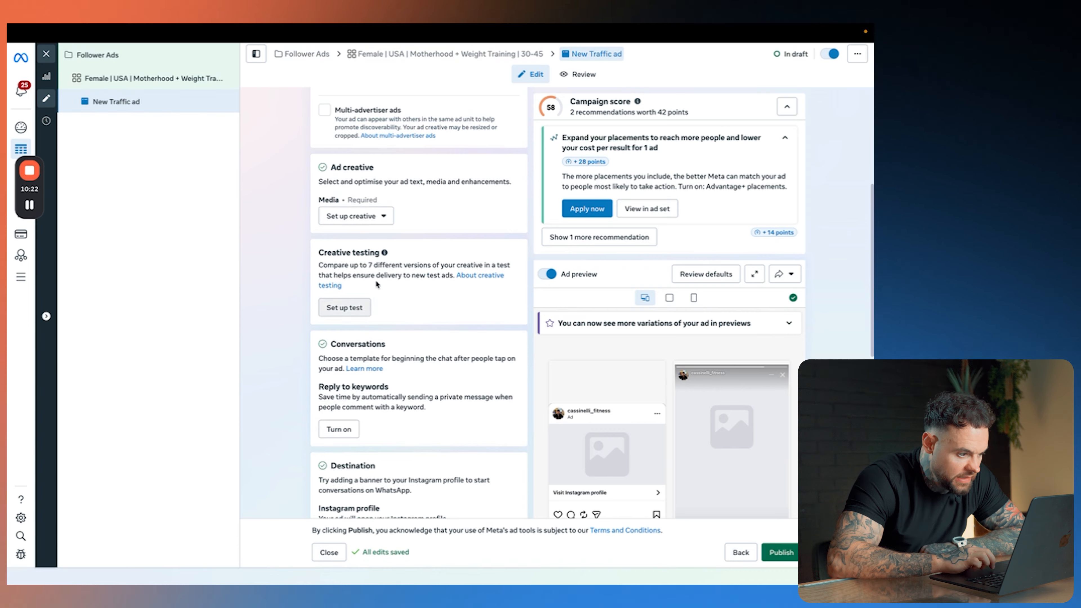
{"action": "scroll", "coordinate": [391, 261], "scroll_direction": "up", "scroll_amount": 1}
{"action": "left_click", "coordinate": [353, 225]}
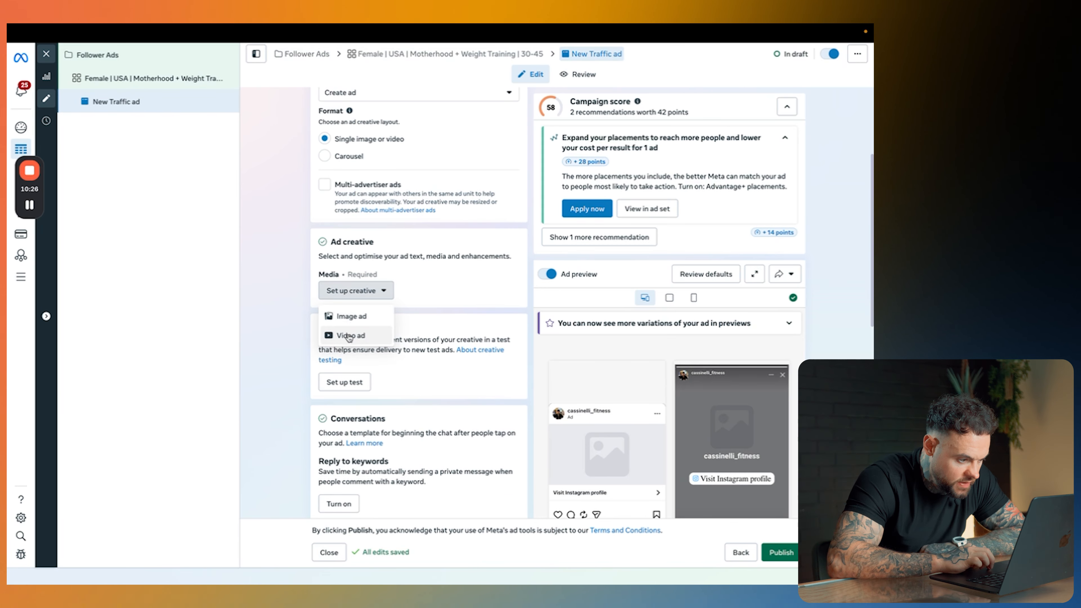
{"action": "left_click", "coordinate": [348, 336]}
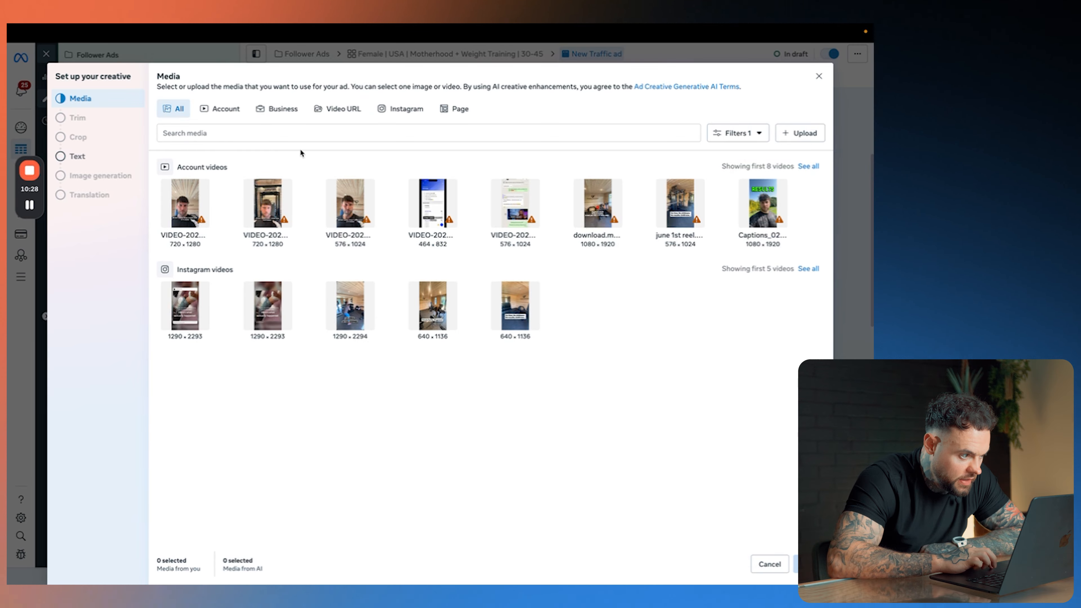
Step: Choose the 1290 × 2294 Instagram video as the ad's media and continue to the ad text
{"action": "left_click", "coordinate": [390, 109]}
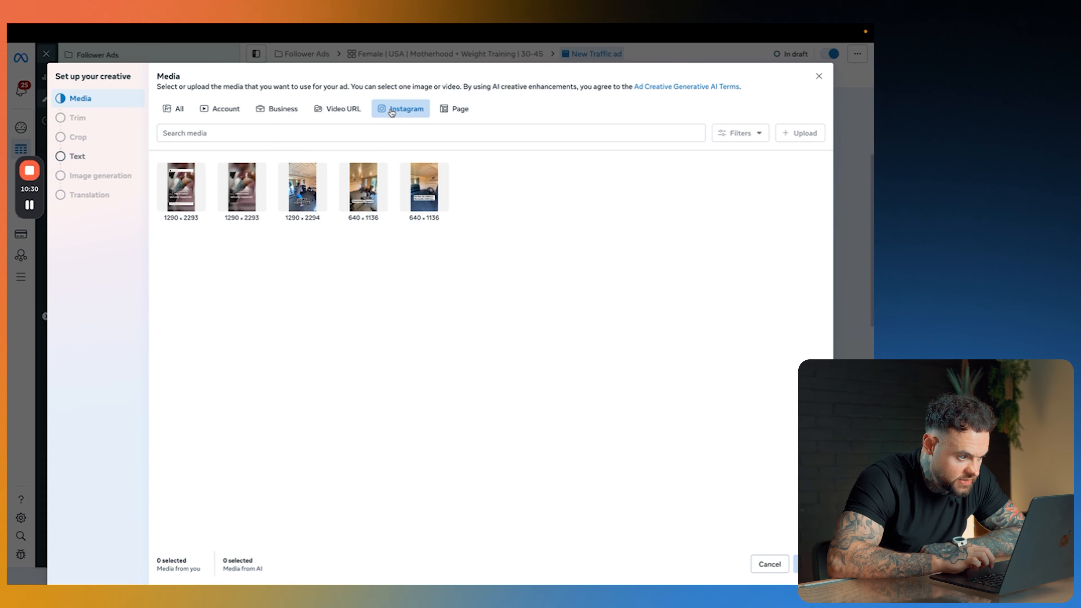
{"action": "left_click", "coordinate": [308, 195]}
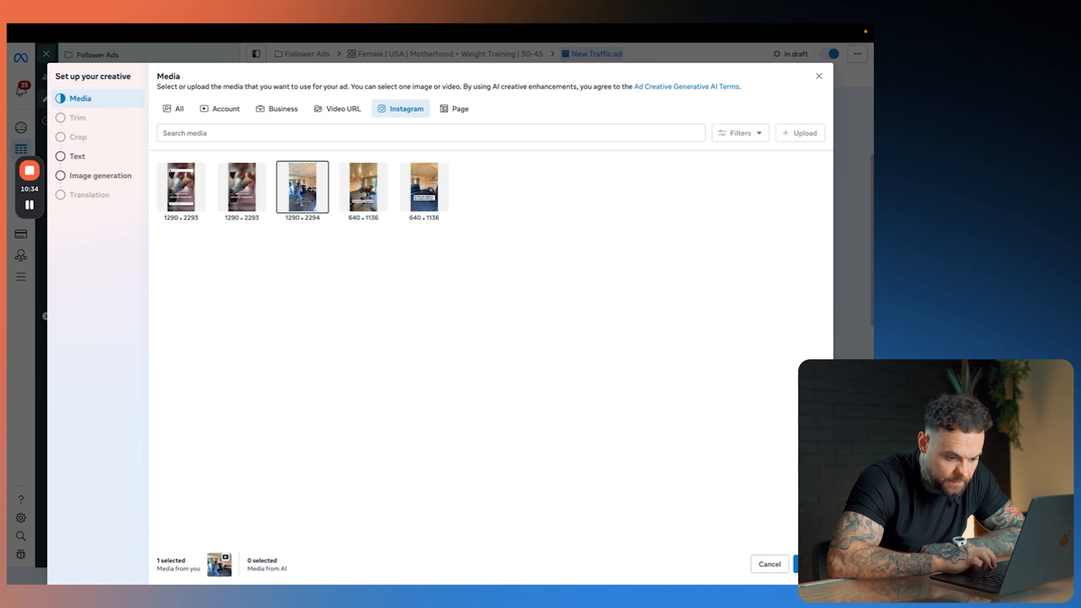
{"action": "left_click", "coordinate": [808, 564]}
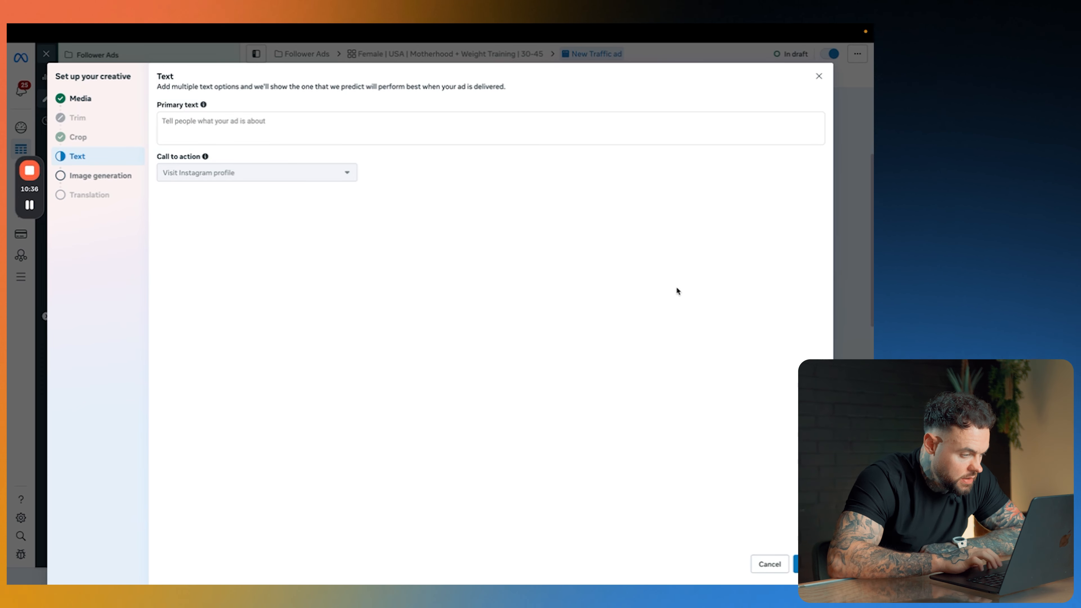
Step: Write the ad's primary text as "Follow", the profile's Instagram handle, and "for tips on how to lose the mum tum!"
{"action": "left_click", "coordinate": [291, 119]}
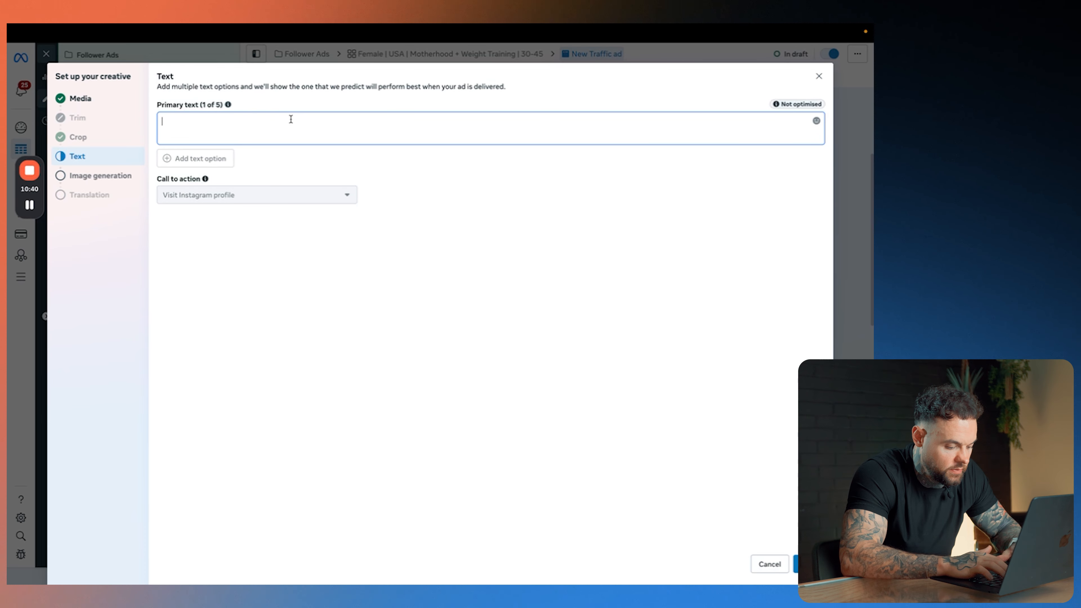
{"action": "type", "text": "Follo"}
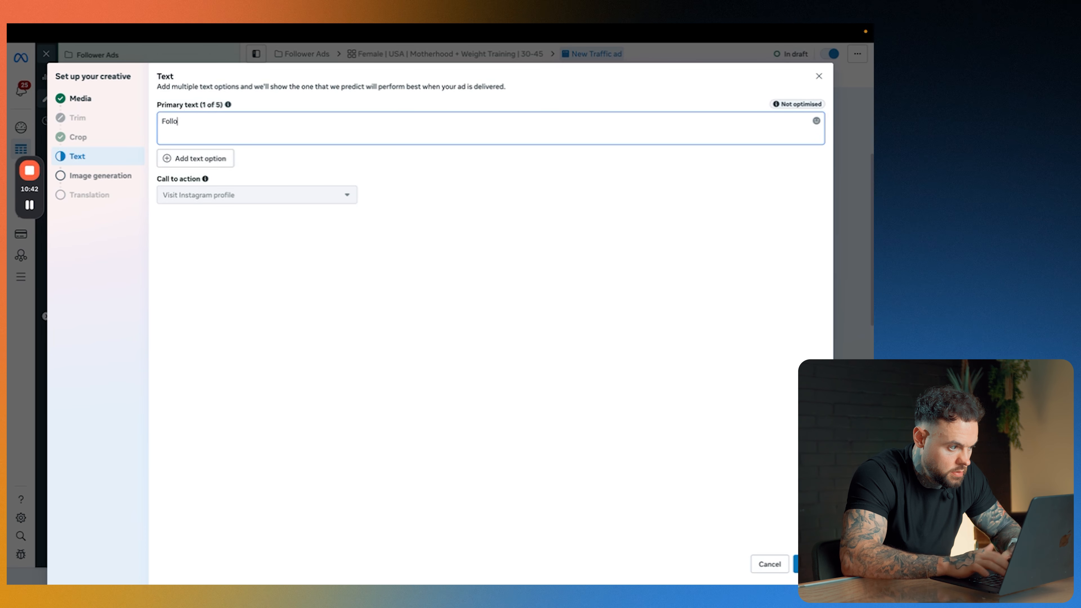
{"action": "type", "text": "w @olliecas"}
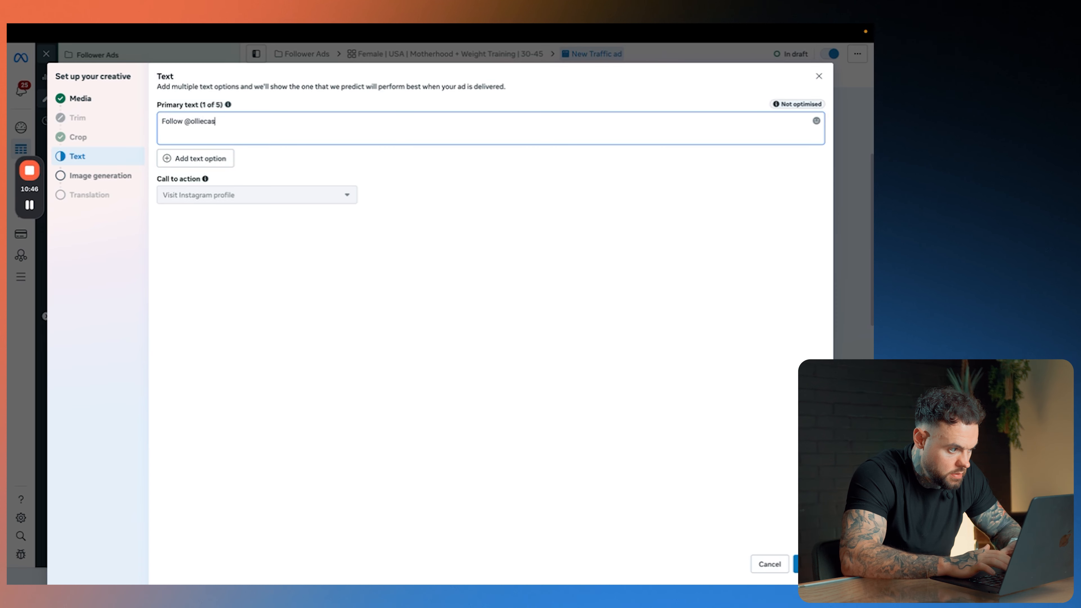
{"action": "type", "text": "inelli"}
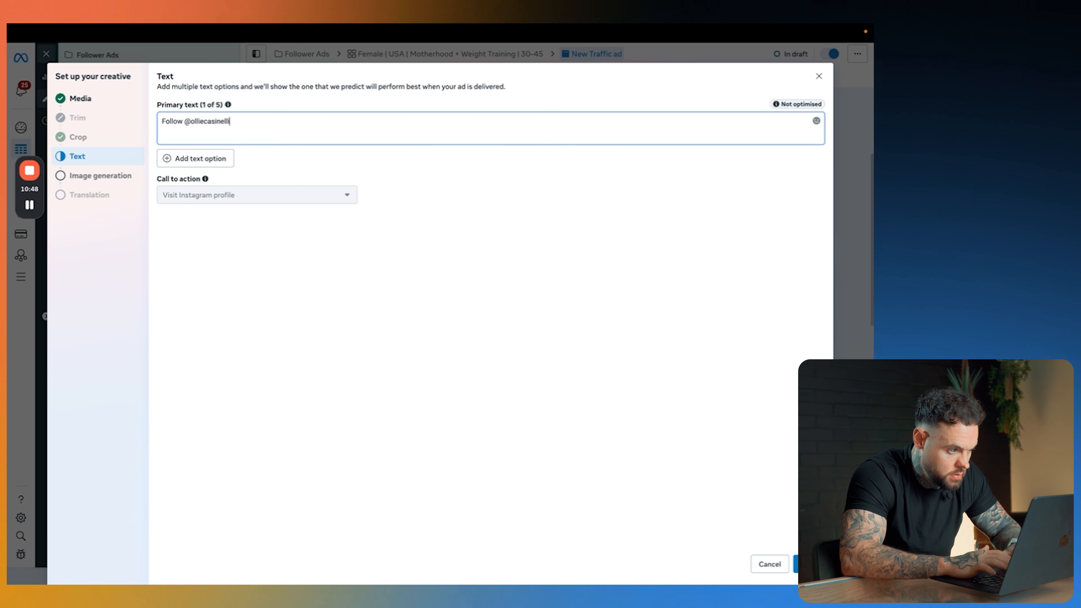
{"action": "type", "text": "fitness for"}
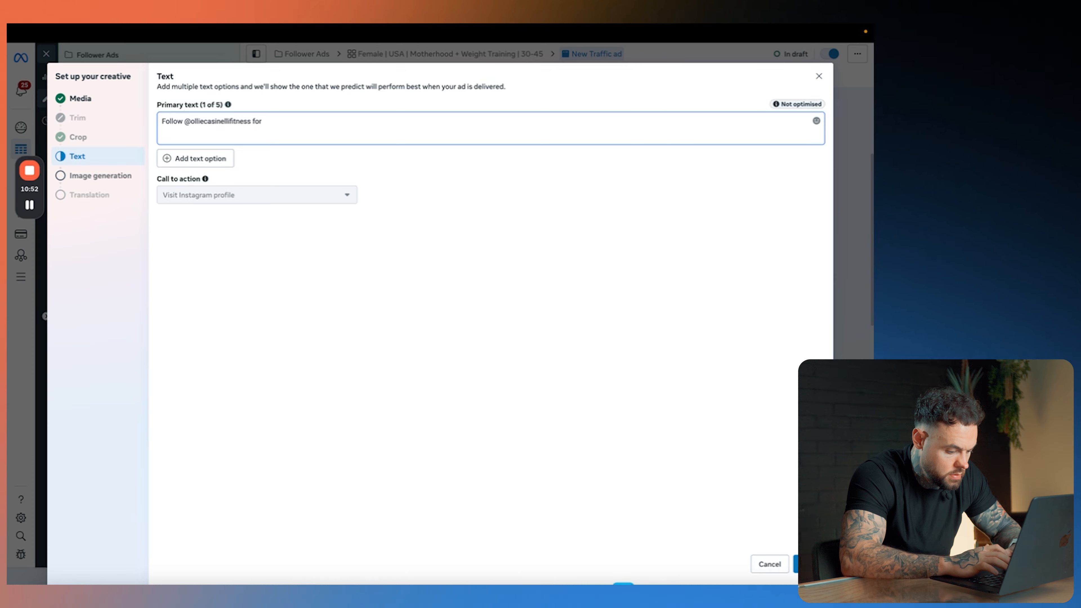
{"action": "type", "text": " tips on how"}
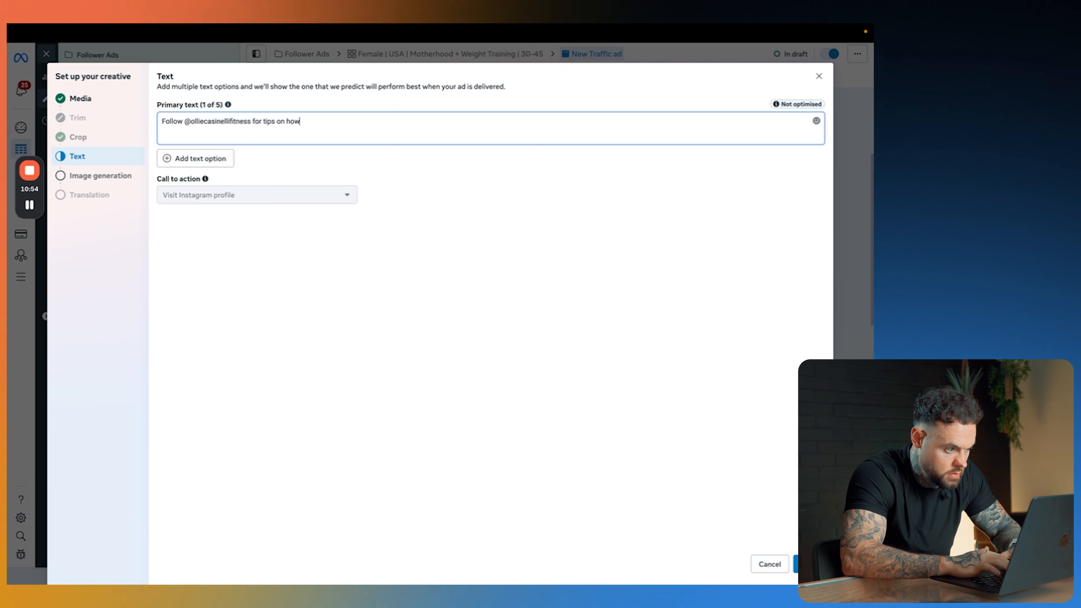
{"action": "type", "text": " to lose we"}
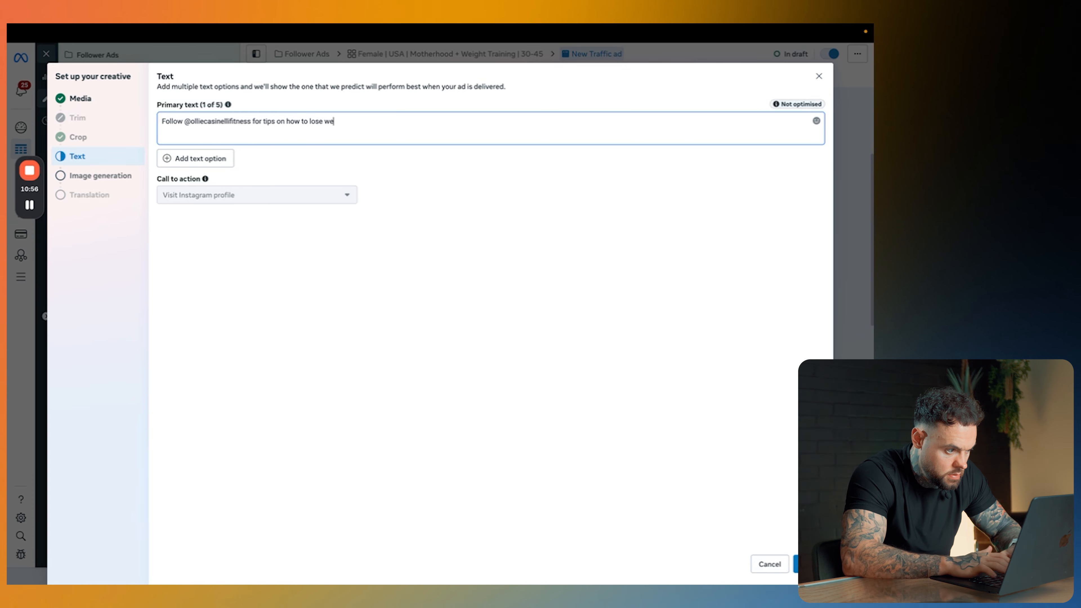
{"action": "key", "text": "BackSpace"}
{"action": "key", "text": "BackSpace"}
{"action": "type", "text": "the mum t"}
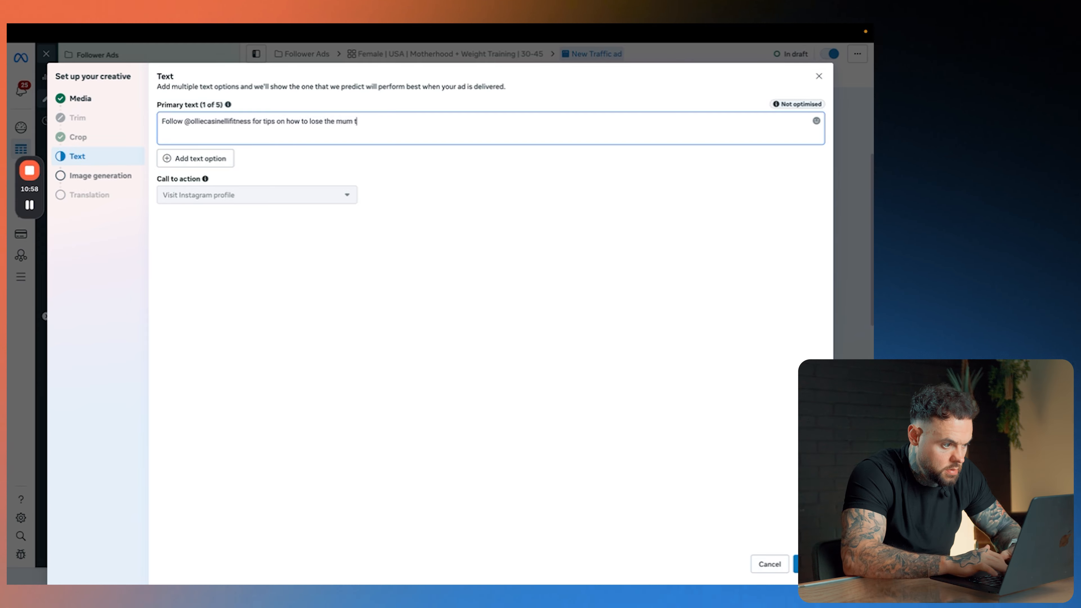
{"action": "type", "text": "imm!"}
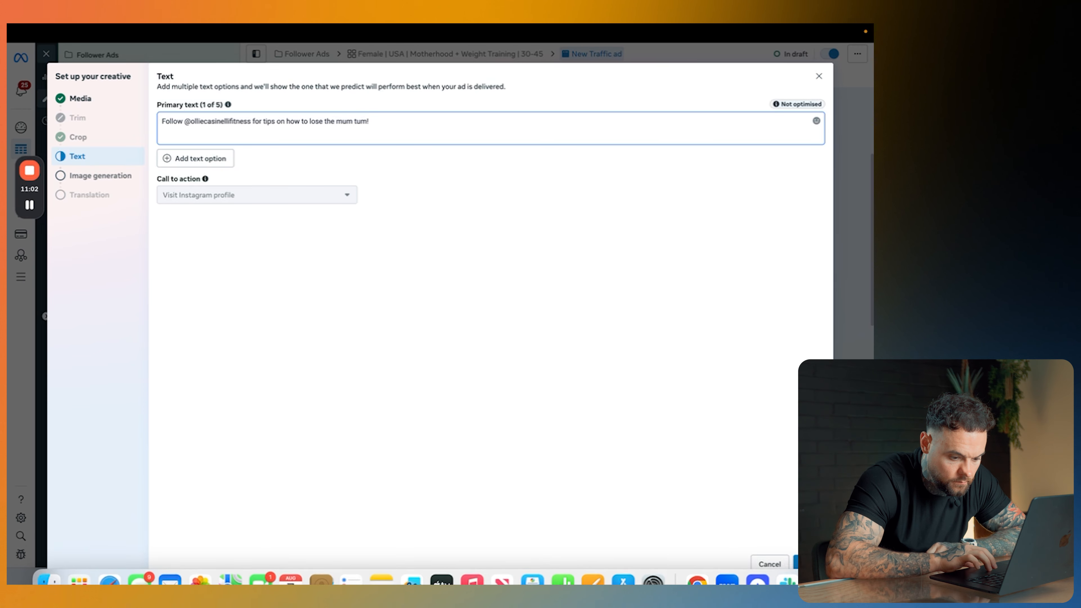
Step: Finish the creative setup without AI-generated images and review the ad's conversation, destination and tracking settings
{"action": "left_click", "coordinate": [809, 564]}
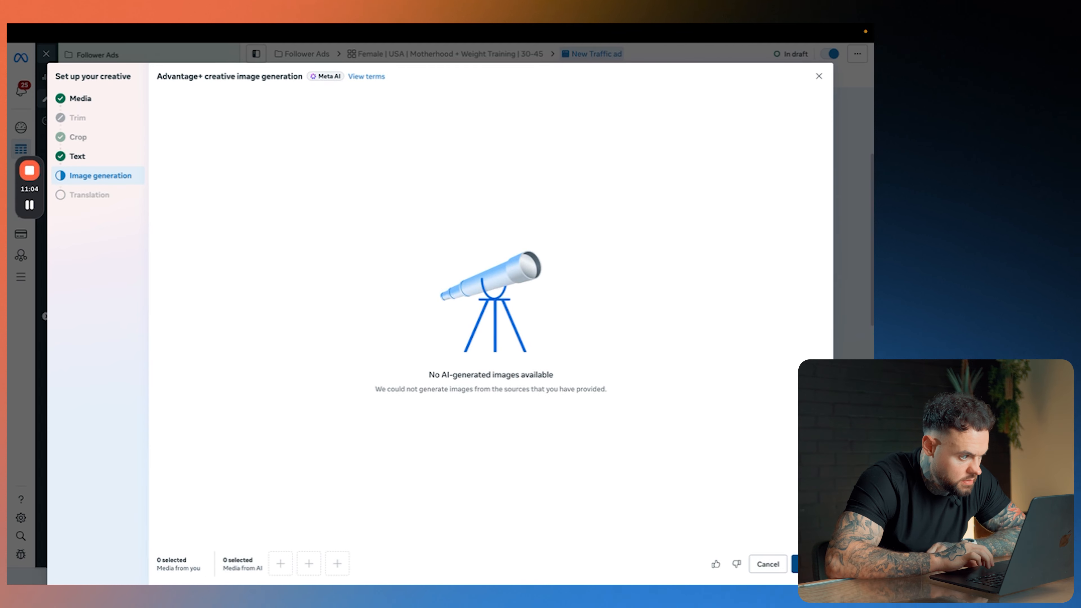
{"action": "left_click", "coordinate": [809, 564]}
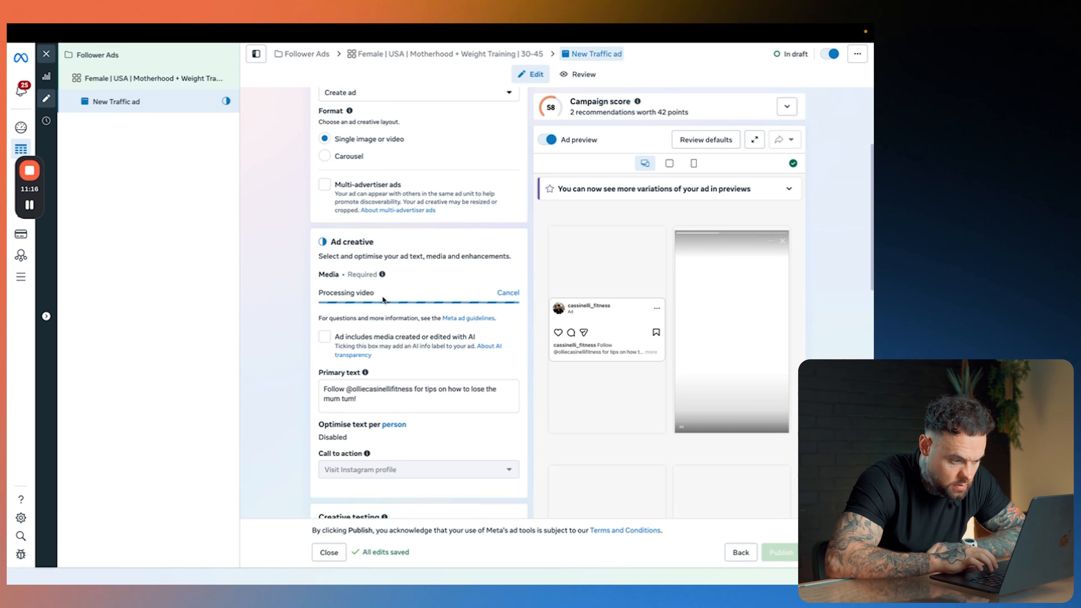
{"action": "scroll", "coordinate": [281, 359], "scroll_direction": "down", "scroll_amount": 10}
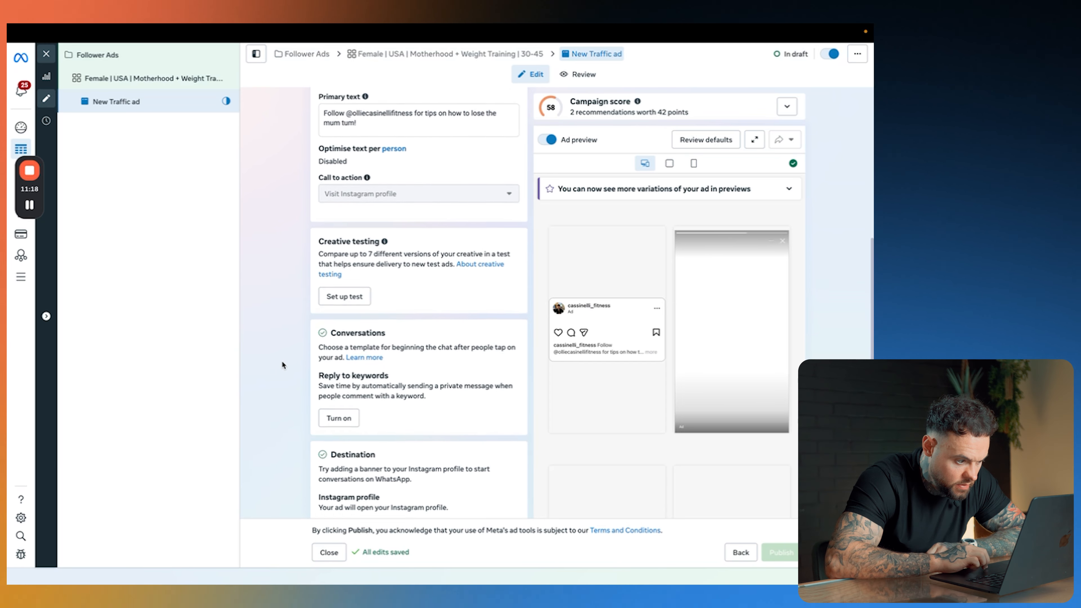
{"action": "scroll", "coordinate": [404, 379], "scroll_direction": "down", "scroll_amount": 3}
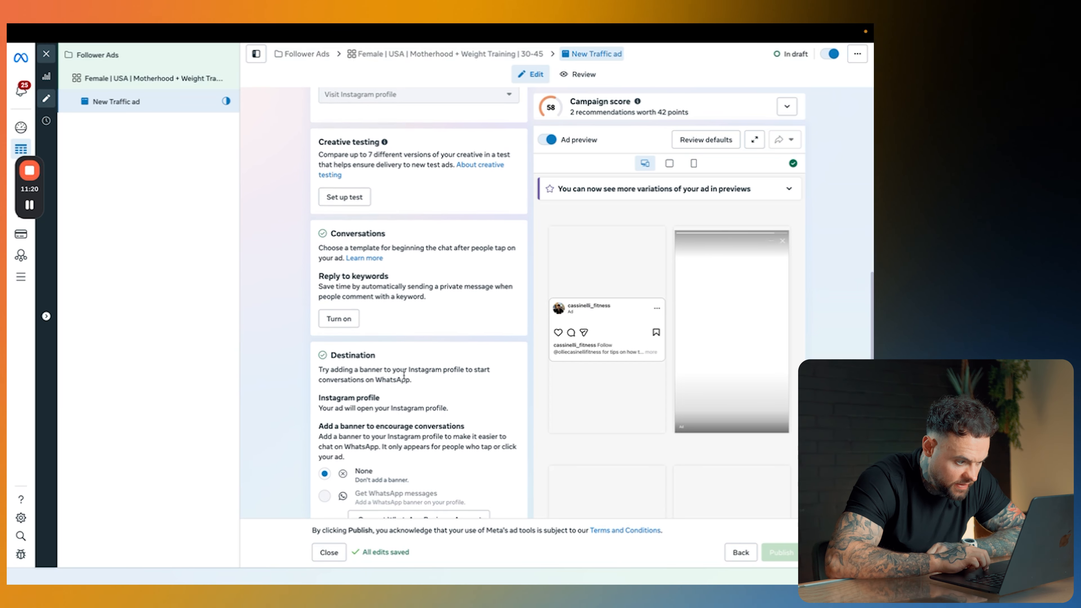
{"action": "scroll", "coordinate": [404, 378], "scroll_direction": "down", "scroll_amount": 5}
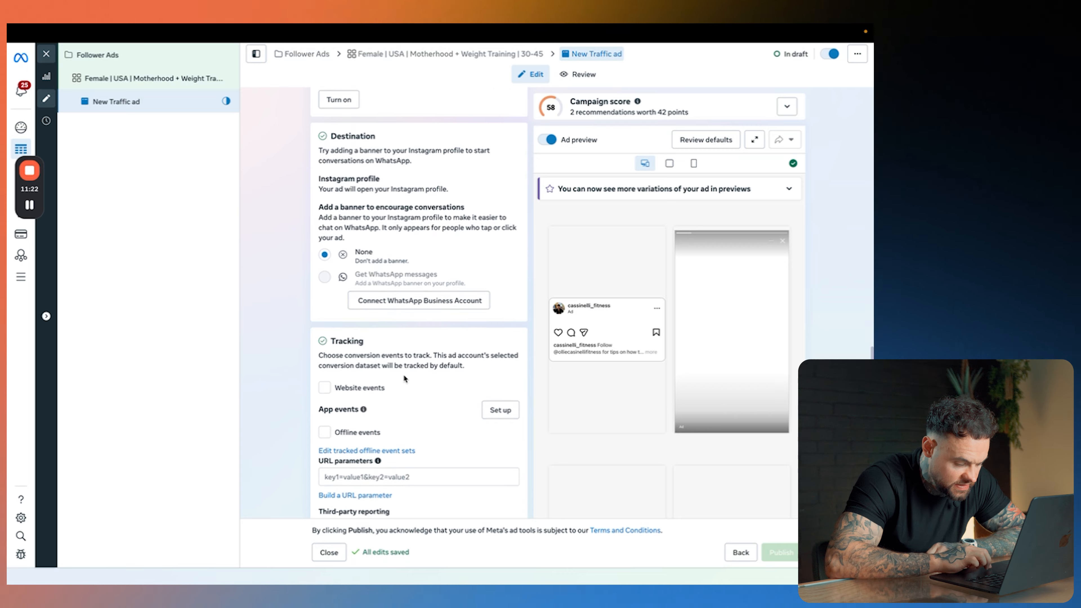
{"action": "scroll", "coordinate": [405, 378], "scroll_direction": "up", "scroll_amount": 20}
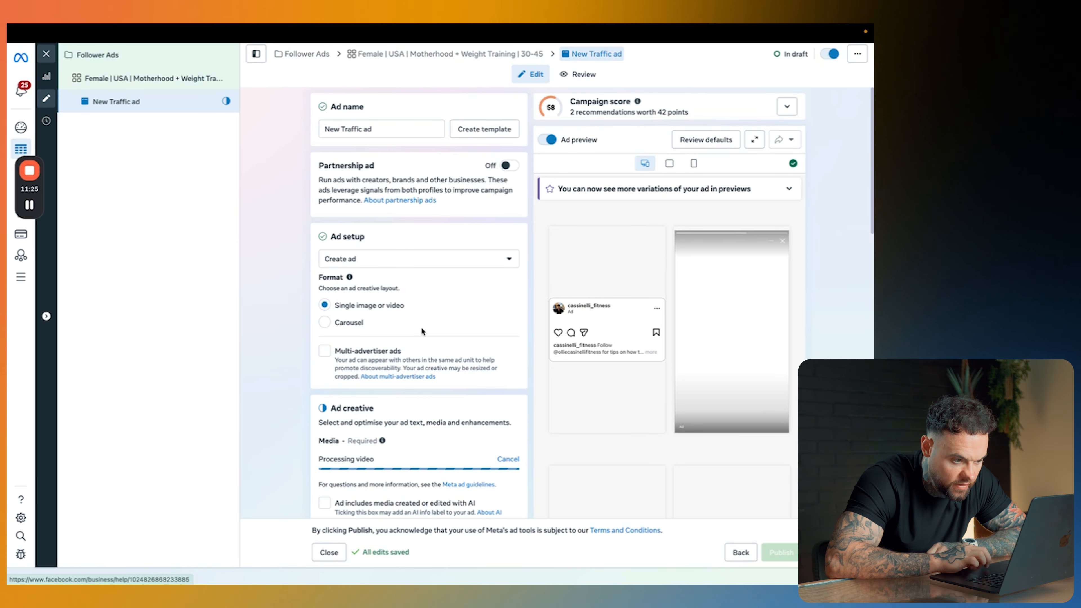
Step: Rename the New Traffic ad as "Instagram post 1" and quickly duplicate it within the ad set
{"action": "left_click_drag", "start_coordinate": [380, 128], "coordinate": [310, 133]}
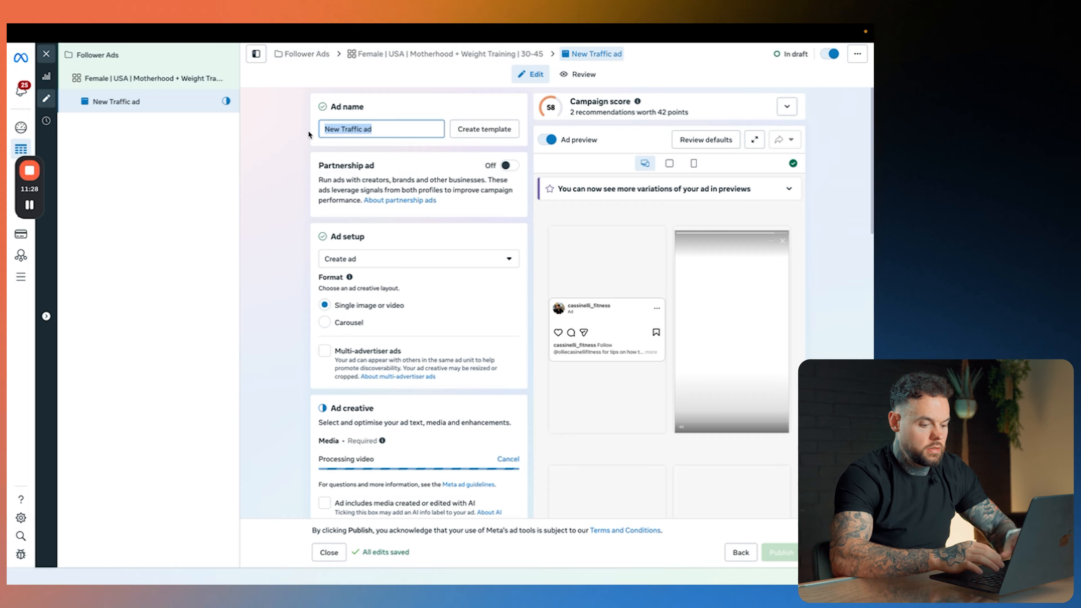
{"action": "type", "text": "Instagram post 1"}
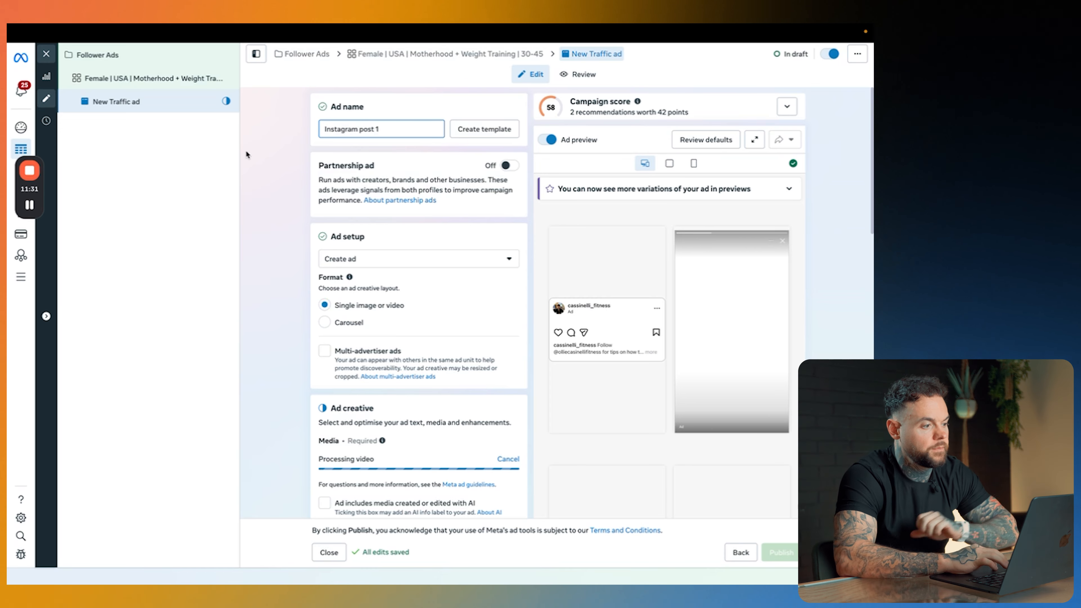
{"action": "left_click", "coordinate": [263, 155]}
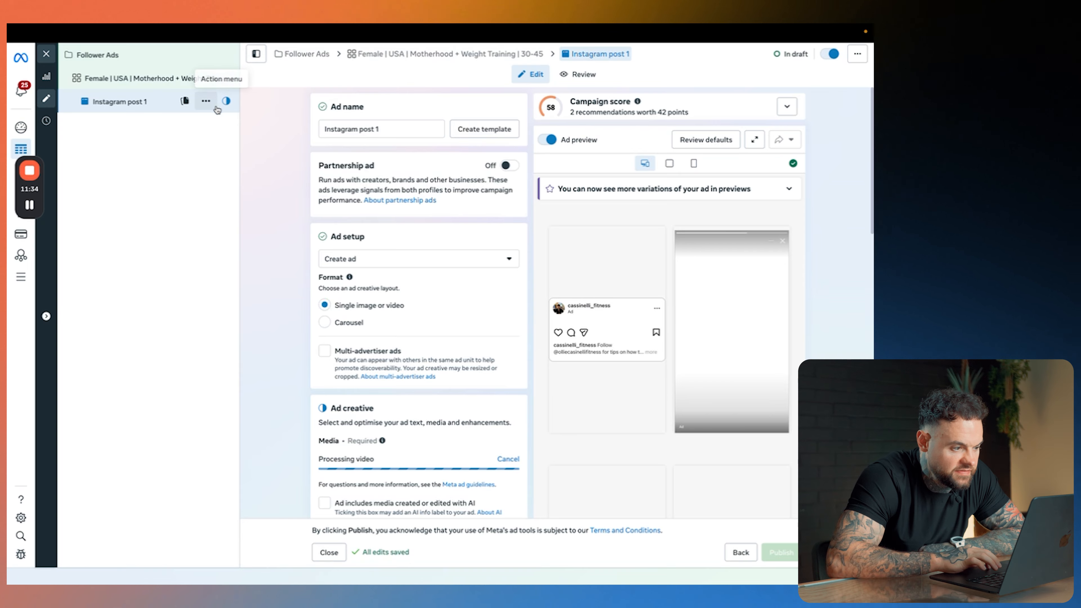
{"action": "left_click", "coordinate": [183, 95]}
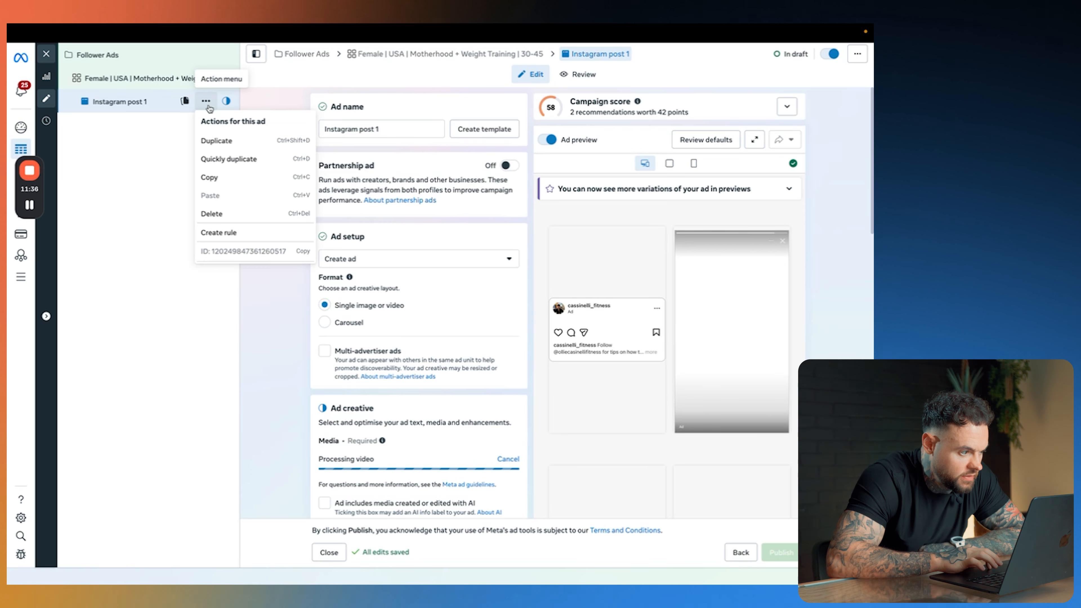
{"action": "left_click", "coordinate": [231, 160]}
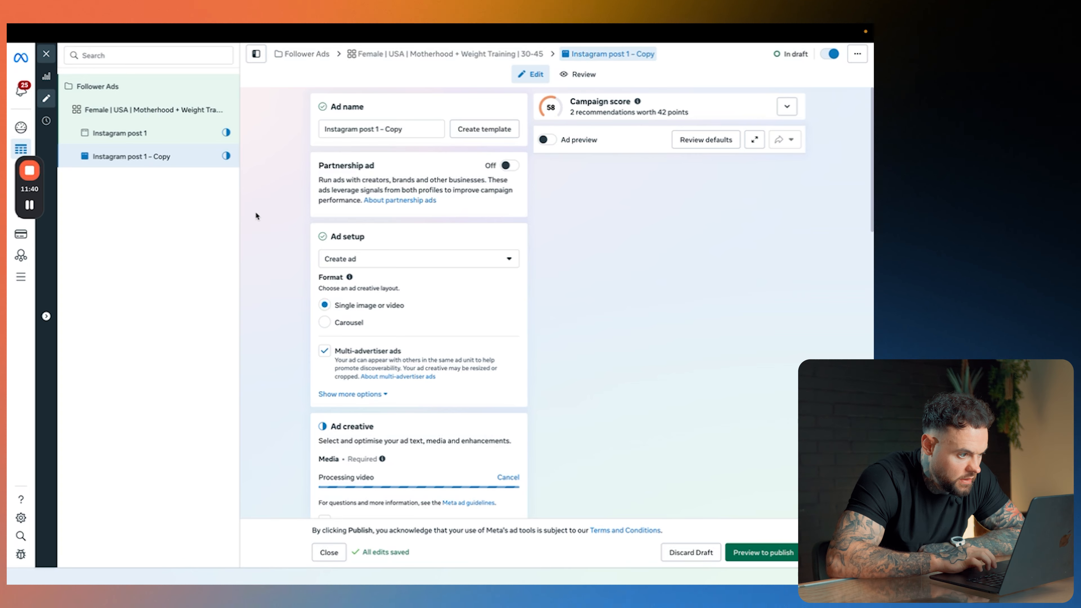
Step: Replace the duplicated ad's video with the last 640 × 1136 Instagram video, keeping the same primary text and adding no AI images
{"action": "scroll", "coordinate": [291, 243], "scroll_direction": "down", "scroll_amount": 12}
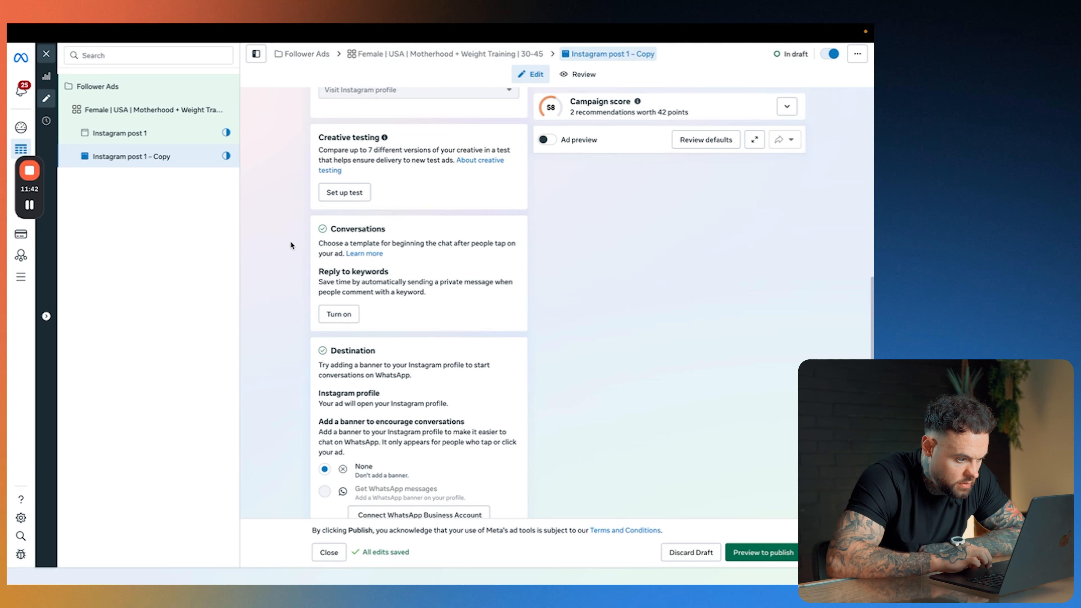
{"action": "scroll", "coordinate": [291, 243], "scroll_direction": "up", "scroll_amount": 9}
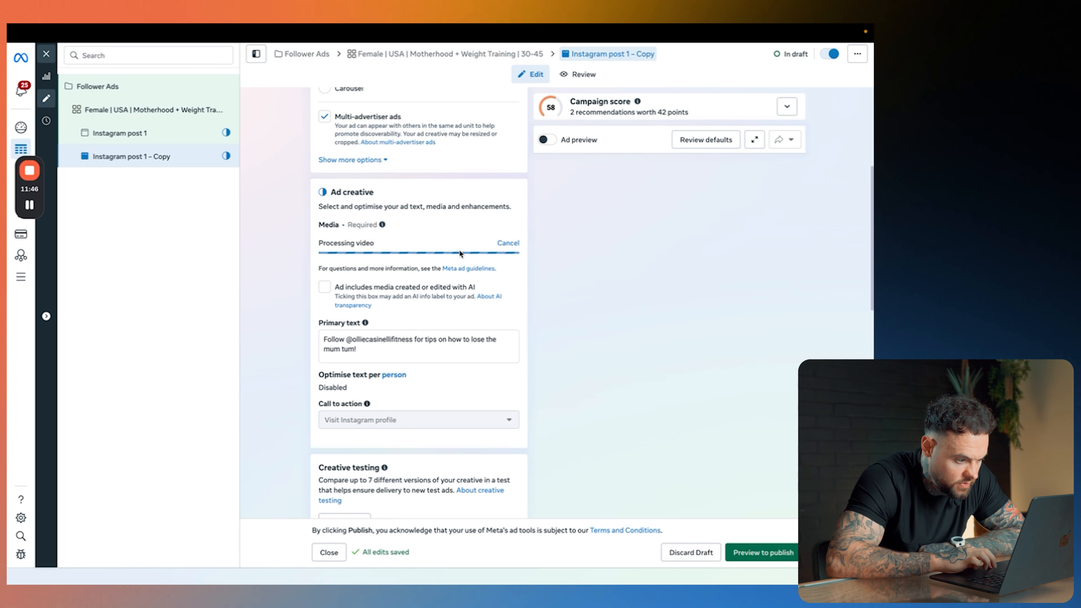
{"action": "left_click", "coordinate": [503, 244]}
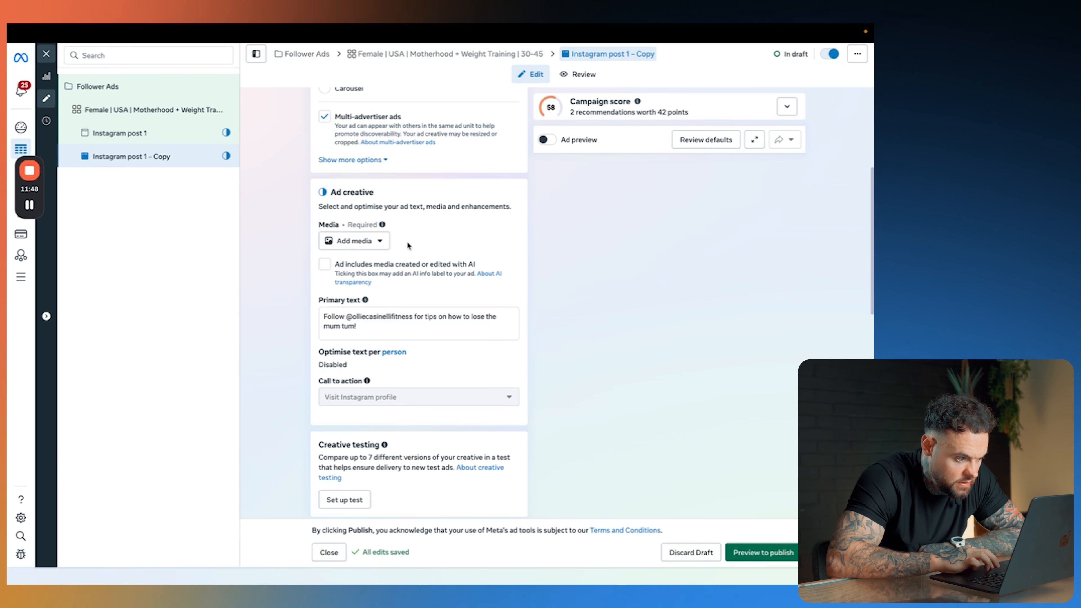
{"action": "left_click", "coordinate": [359, 241]}
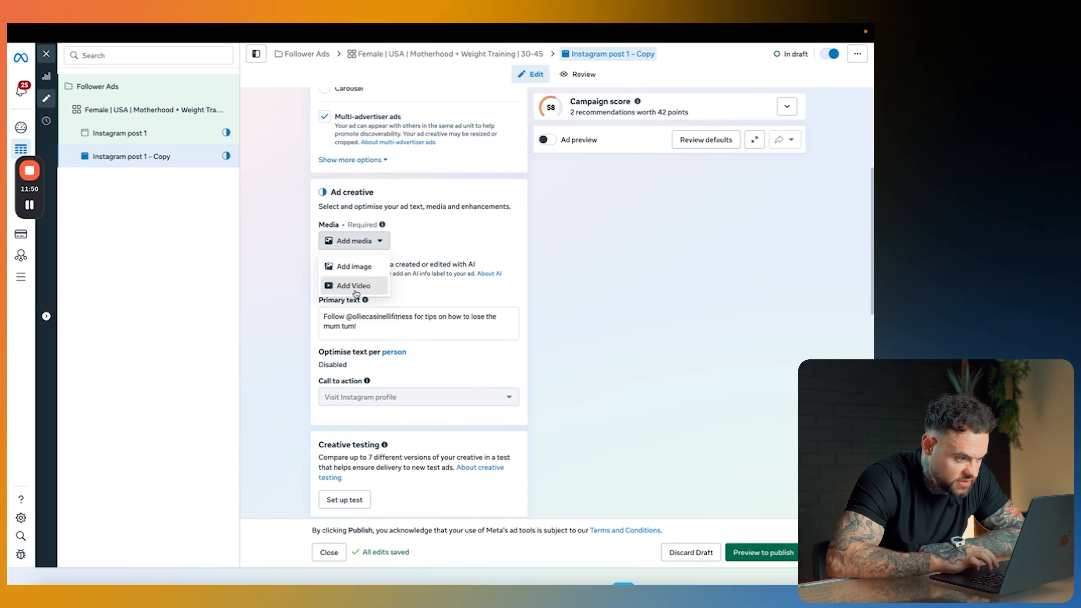
{"action": "left_click", "coordinate": [354, 285]}
{"action": "left_click", "coordinate": [437, 191]}
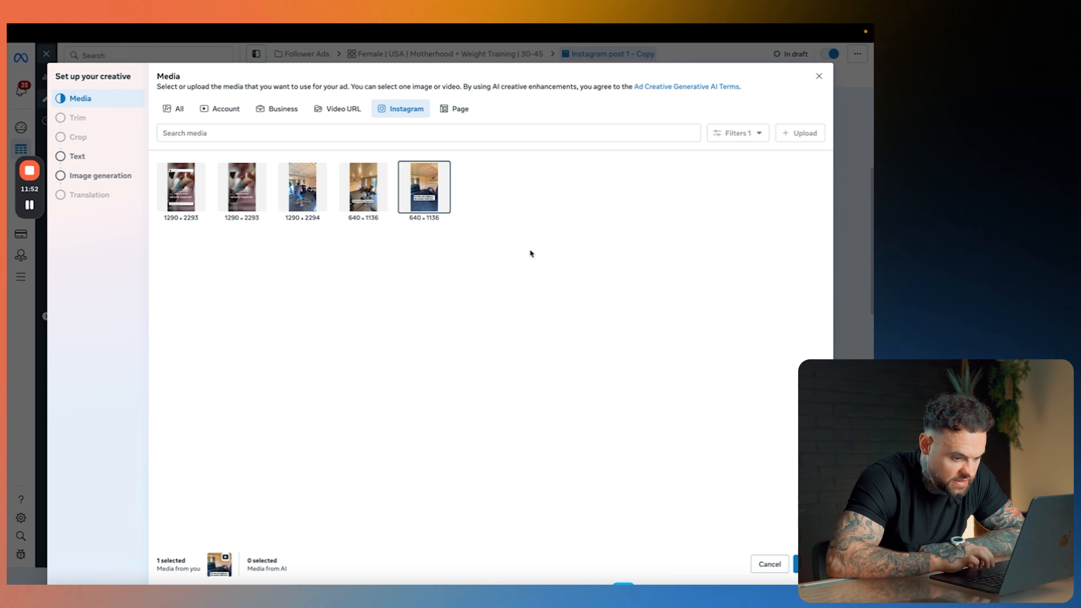
{"action": "left_click", "coordinate": [809, 564]}
{"action": "left_click", "coordinate": [809, 564]}
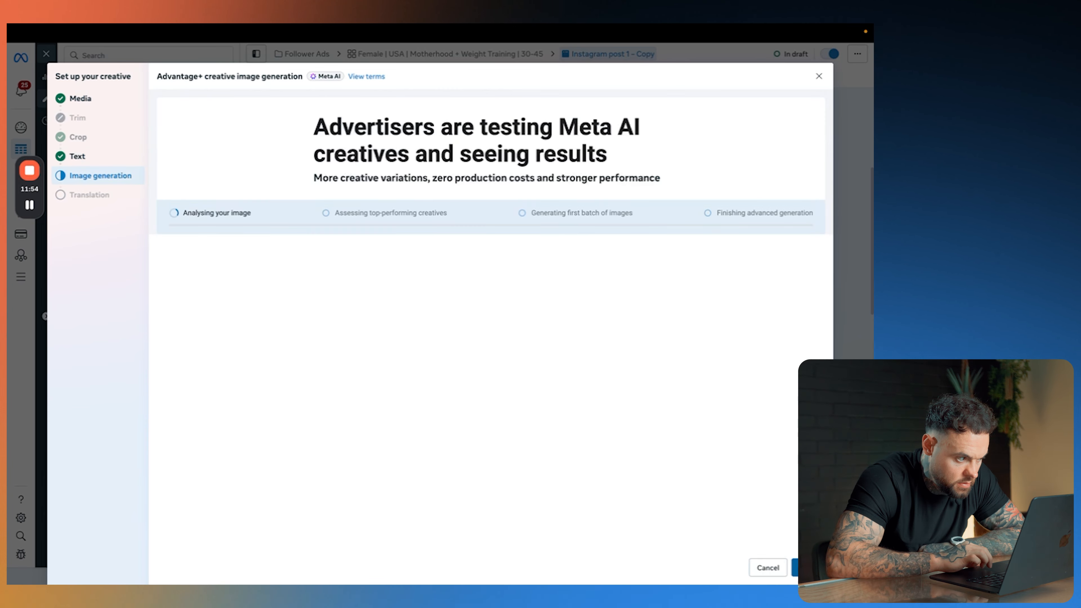
{"action": "left_click", "coordinate": [809, 564]}
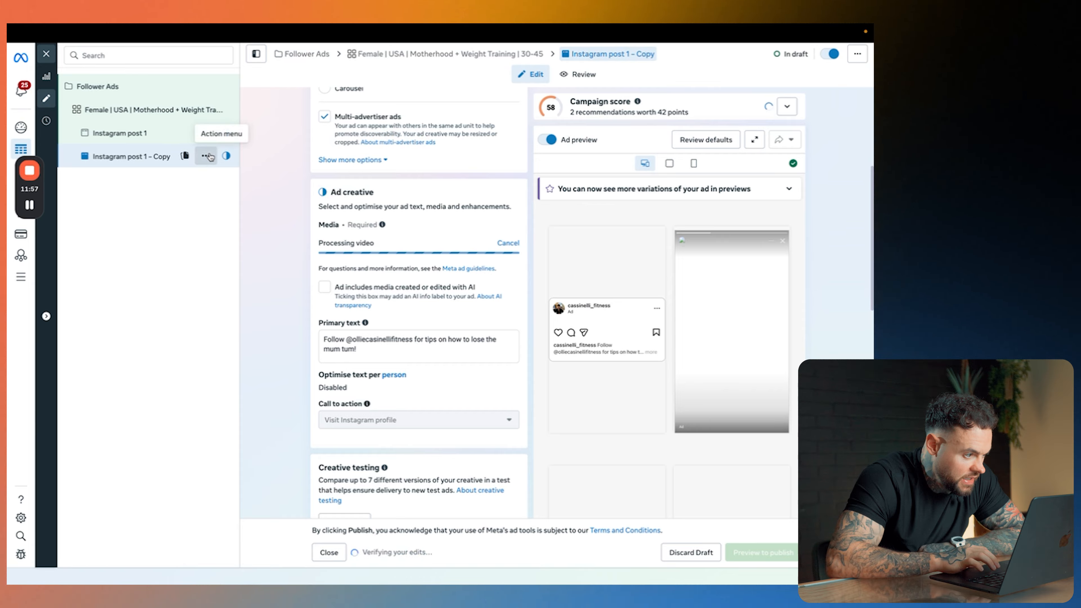
Step: Quickly duplicate the "Instagram post 1 – Copy" ad as a third ad and check the campaign, ad set and ad levels
{"action": "left_click", "coordinate": [207, 156]}
{"action": "left_click", "coordinate": [226, 213]}
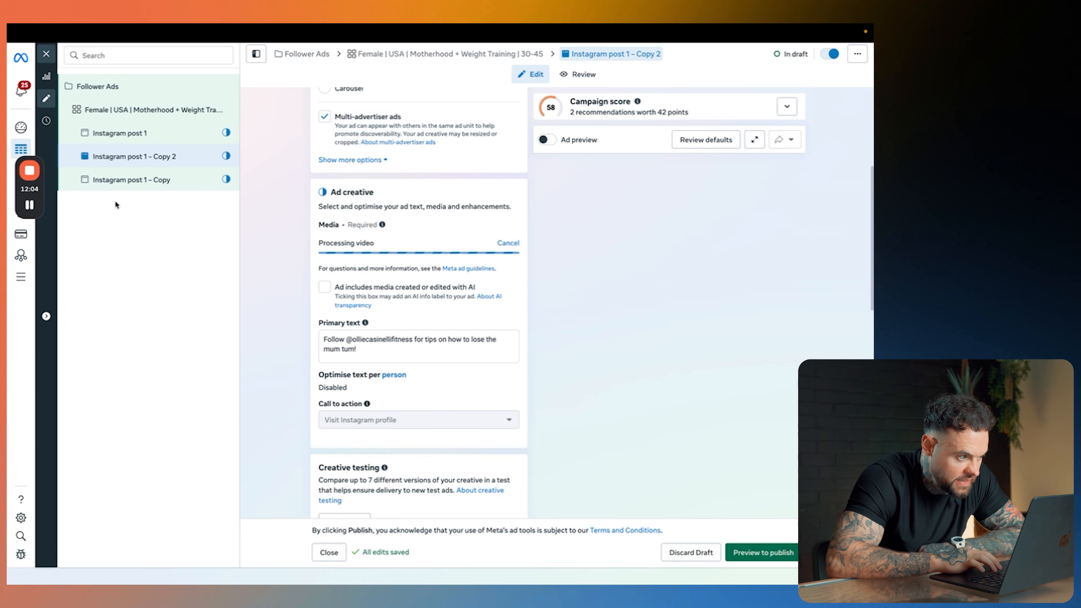
{"action": "left_click", "coordinate": [99, 88]}
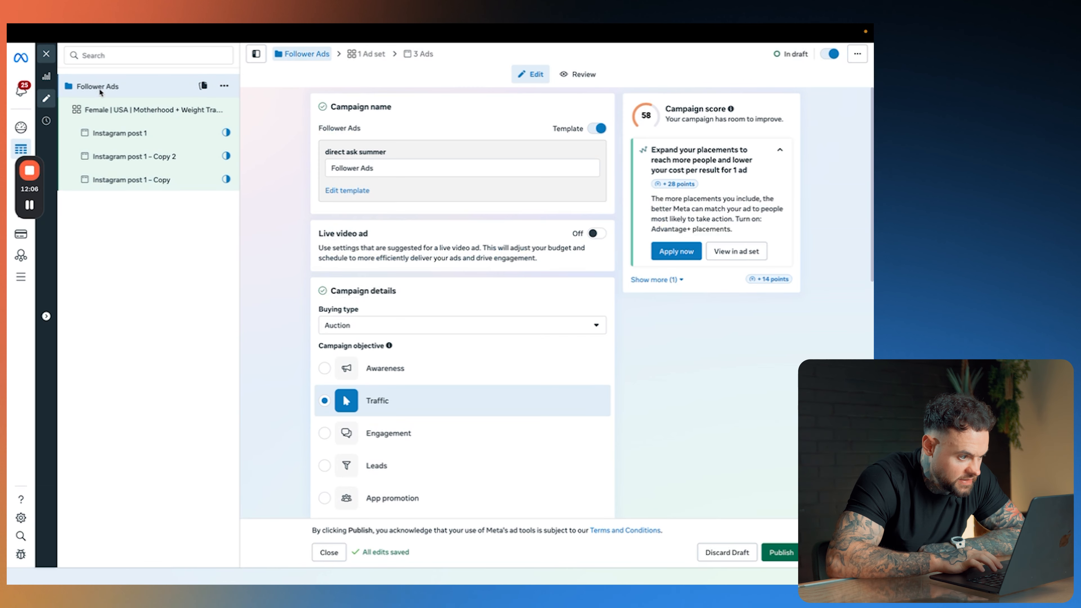
{"action": "left_click", "coordinate": [115, 109]}
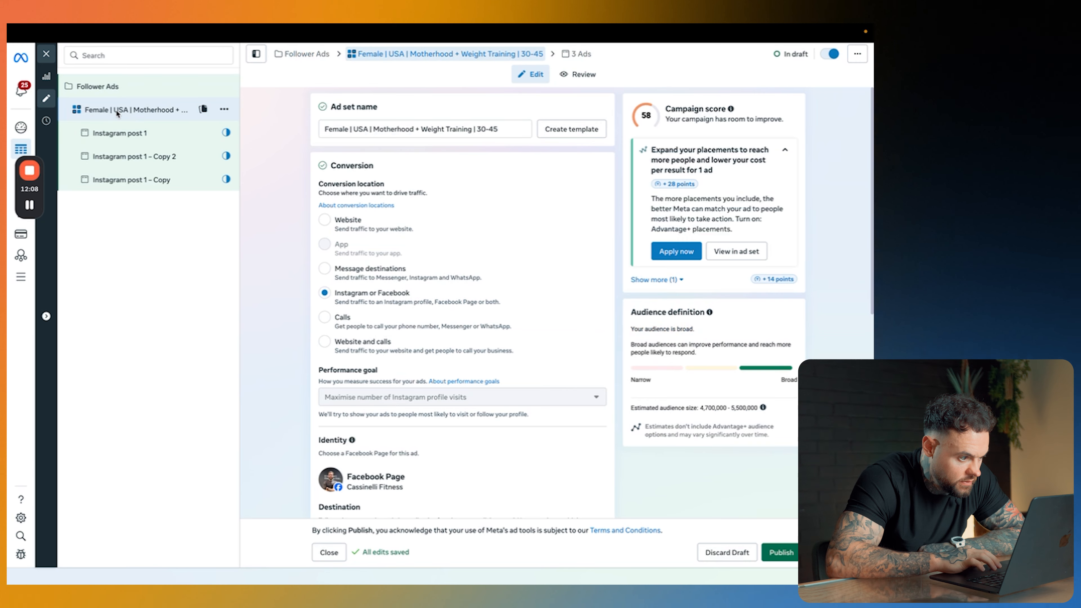
{"action": "left_click", "coordinate": [123, 131]}
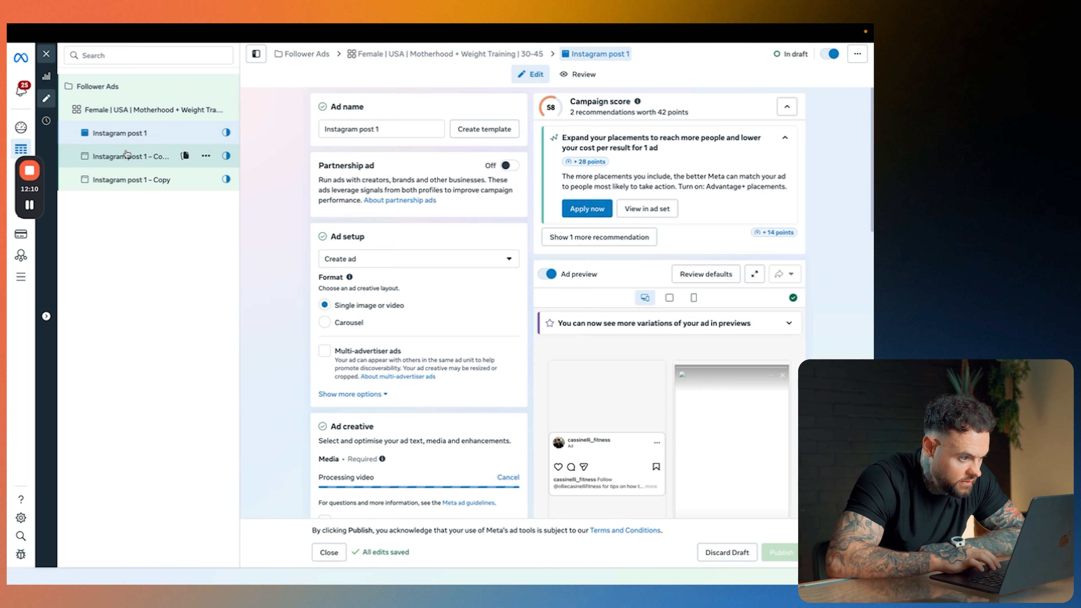
{"action": "left_click", "coordinate": [121, 156]}
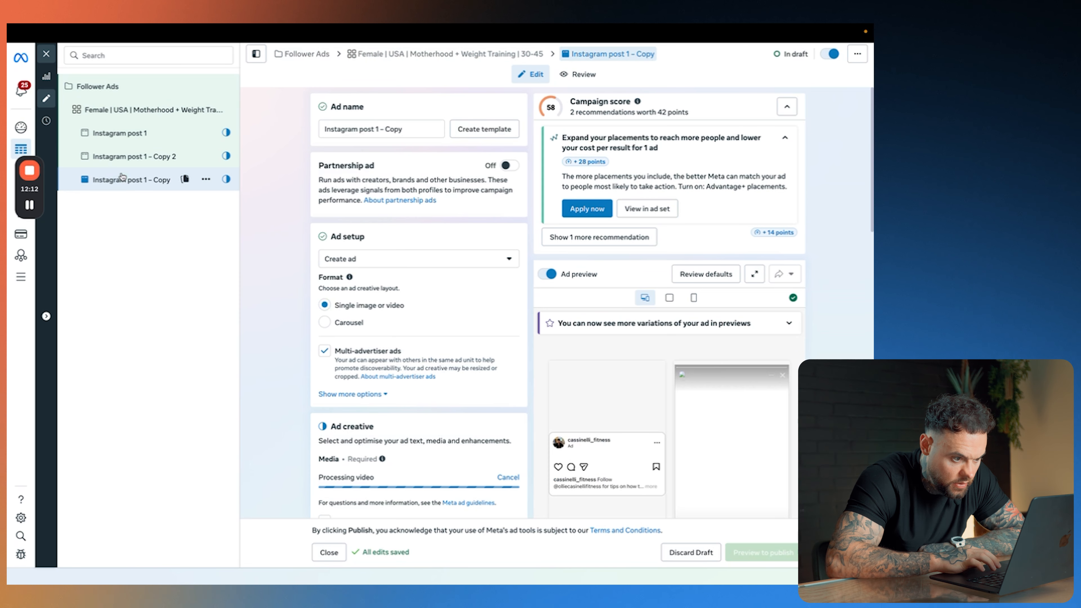
{"action": "left_click", "coordinate": [122, 176]}
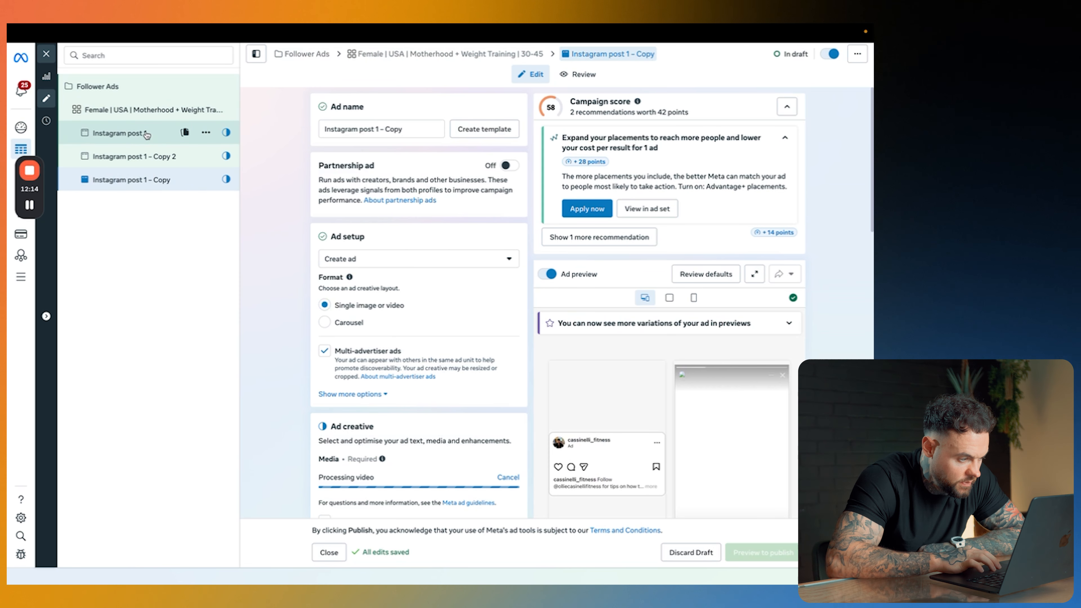
Step: Close the editor for the Follower Ads draft and return to the campaigns list
{"action": "scroll", "coordinate": [293, 225], "scroll_direction": "down", "scroll_amount": 15}
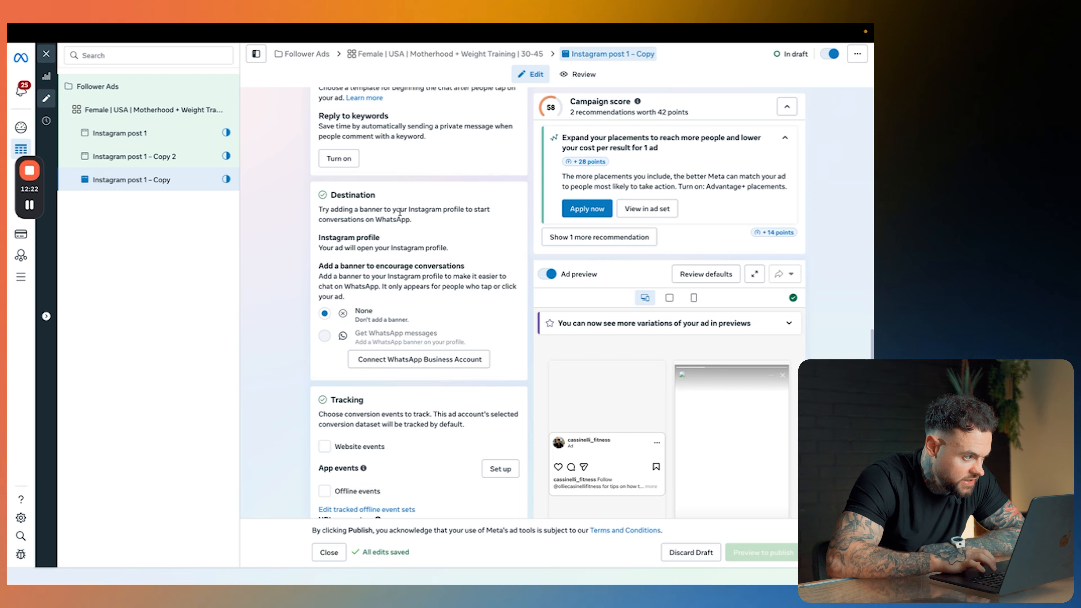
{"action": "left_click", "coordinate": [47, 55]}
{"action": "left_click", "coordinate": [97, 143]}
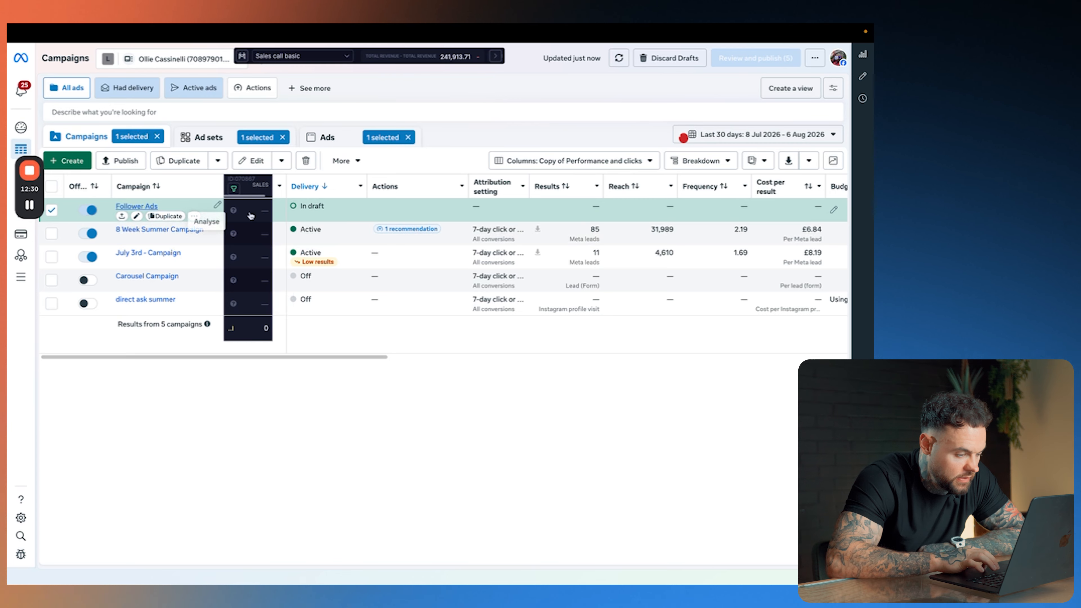
Step: Compare the campaigns' performance columns, including results, reach, cost per result, amount spent, link clicks, CPC and CTR
{"action": "scroll", "coordinate": [726, 215], "scroll_direction": "right", "scroll_amount": 2}
{"action": "scroll", "coordinate": [725, 216], "scroll_direction": "right", "scroll_amount": 6}
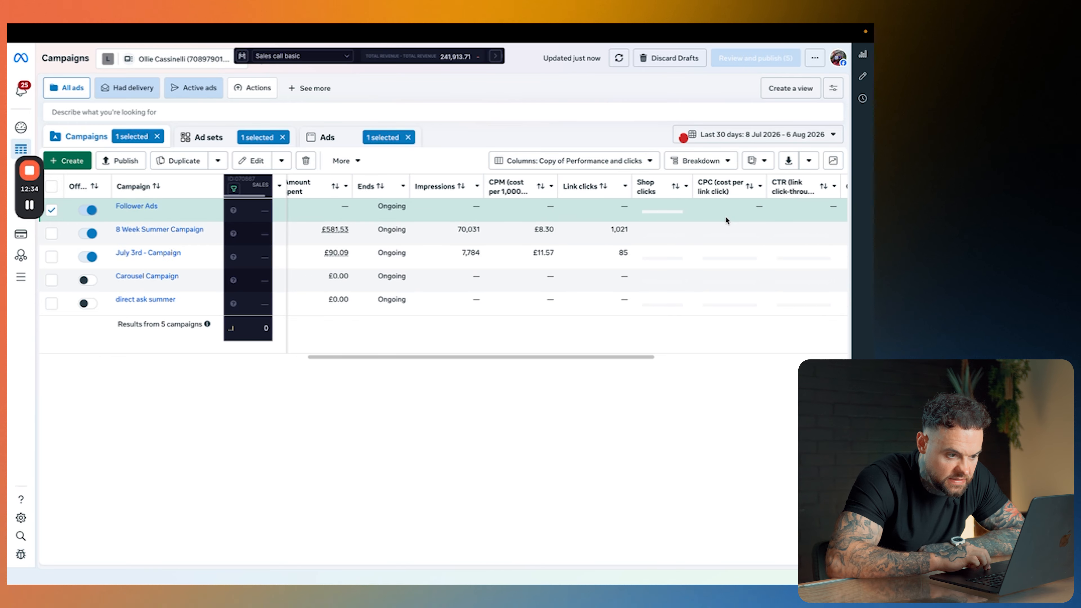
{"action": "scroll", "coordinate": [725, 215], "scroll_direction": "left", "scroll_amount": 4}
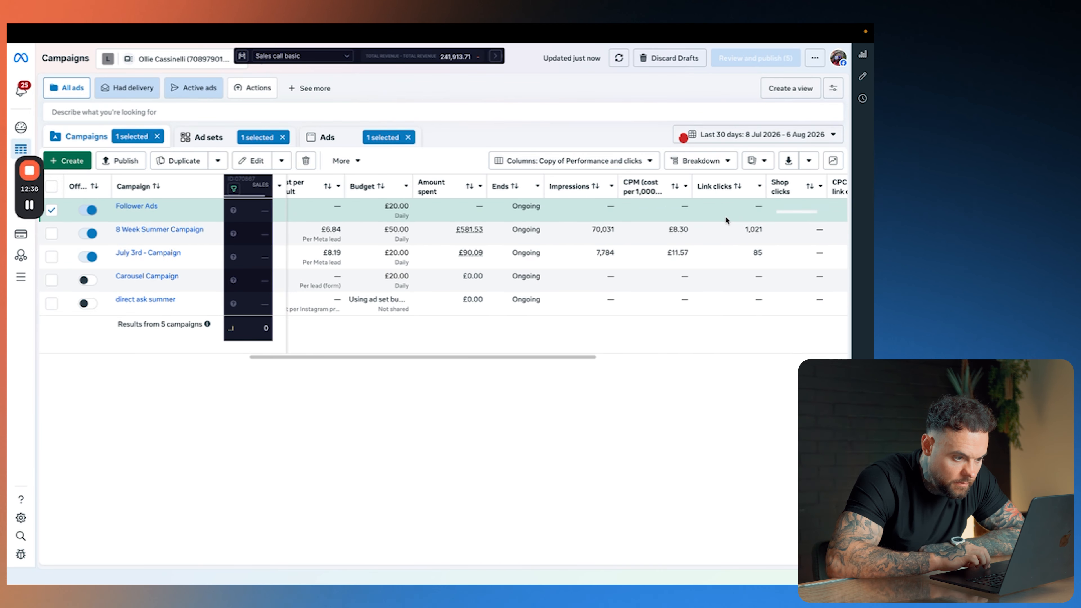
{"action": "scroll", "coordinate": [725, 215], "scroll_direction": "left", "scroll_amount": 2}
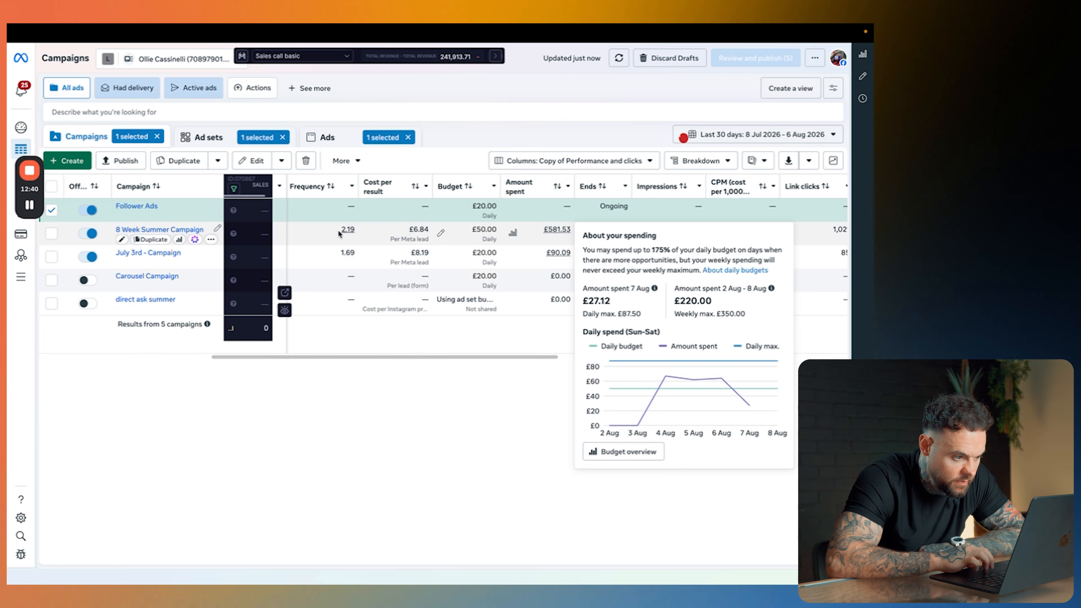
{"action": "scroll", "coordinate": [498, 233], "scroll_direction": "right", "scroll_amount": 6}
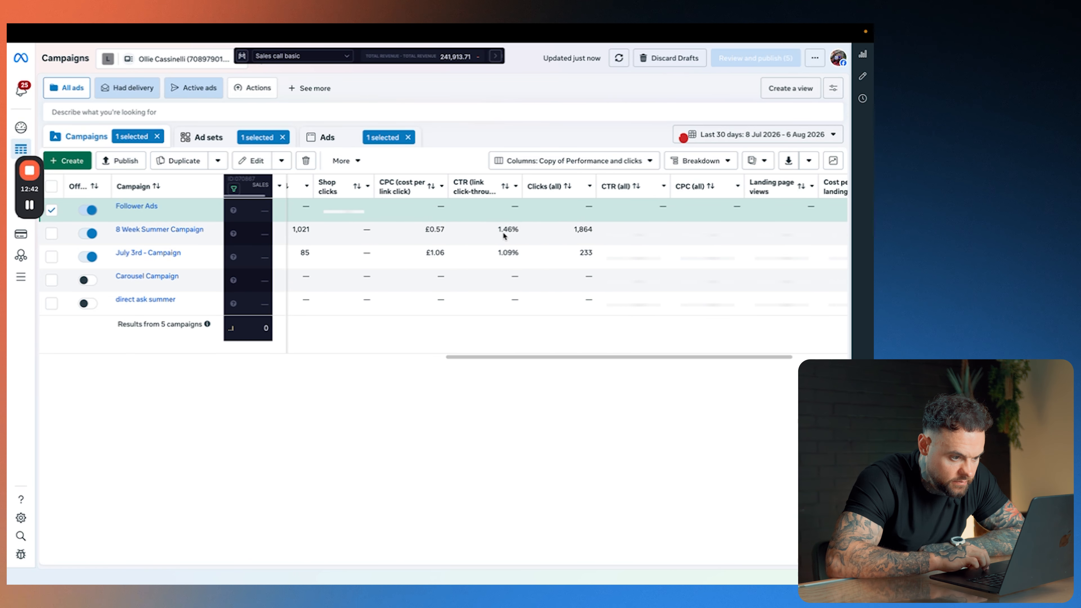
{"action": "scroll", "coordinate": [503, 236], "scroll_direction": "left", "scroll_amount": 8}
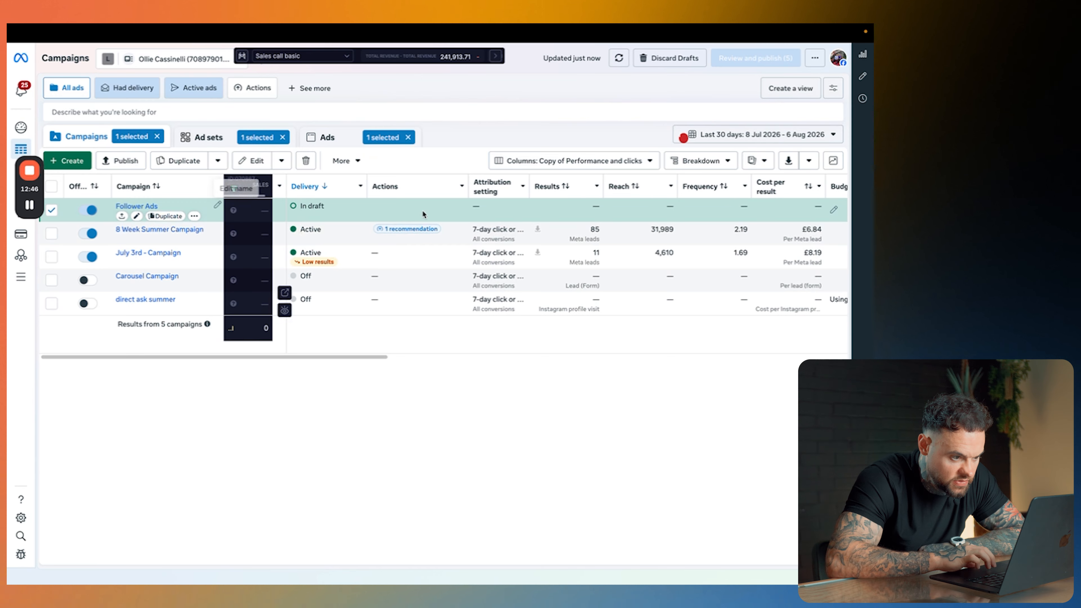
{"action": "scroll", "coordinate": [566, 207], "scroll_direction": "right", "scroll_amount": 1}
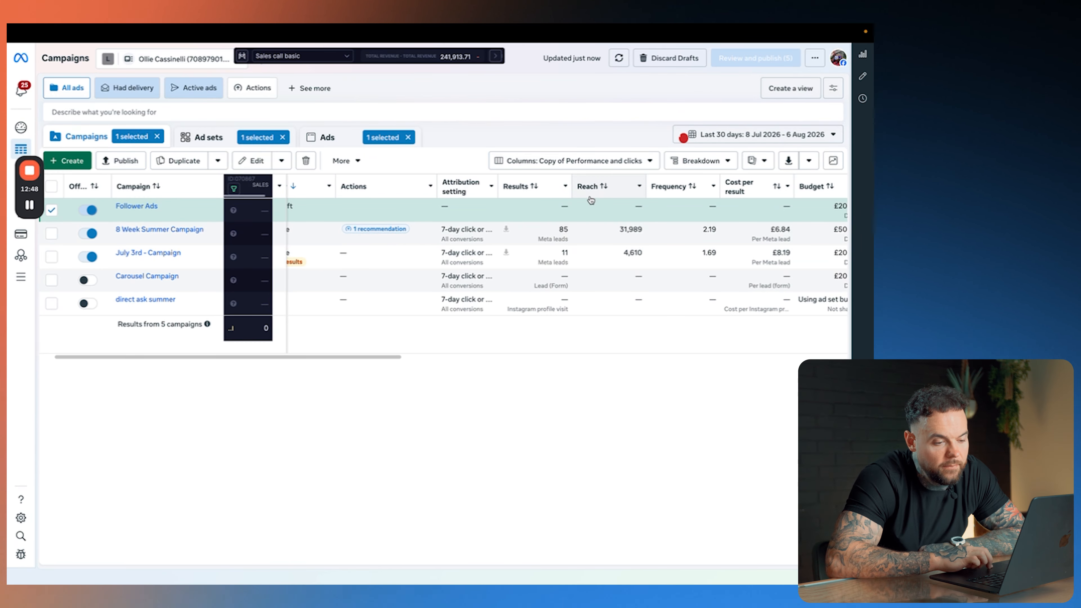
{"action": "scroll", "coordinate": [750, 208], "scroll_direction": "right", "scroll_amount": 10}
{"action": "scroll", "coordinate": [751, 207], "scroll_direction": "right", "scroll_amount": 8}
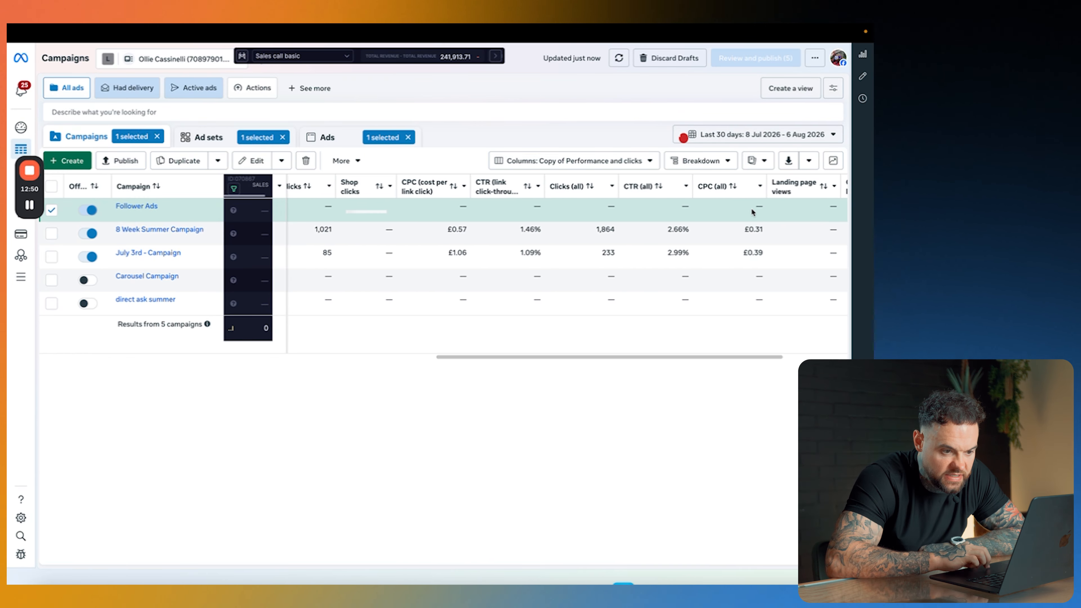
{"action": "scroll", "coordinate": [799, 205], "scroll_direction": "left", "scroll_amount": 15}
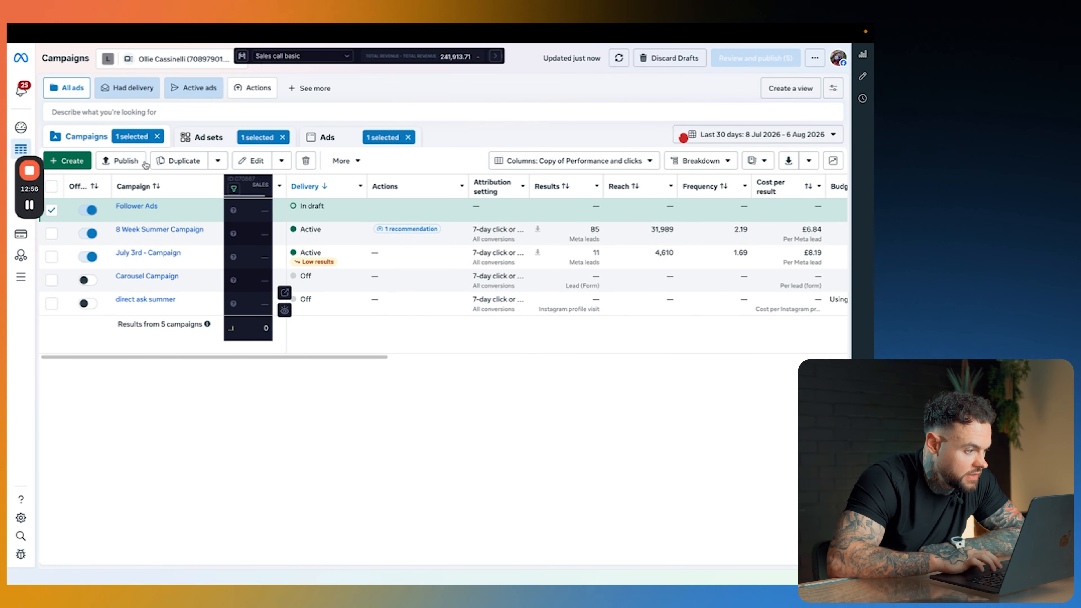
Step: Start deleting the selected Follower Ads draft campaign
{"action": "left_click", "coordinate": [281, 161]}
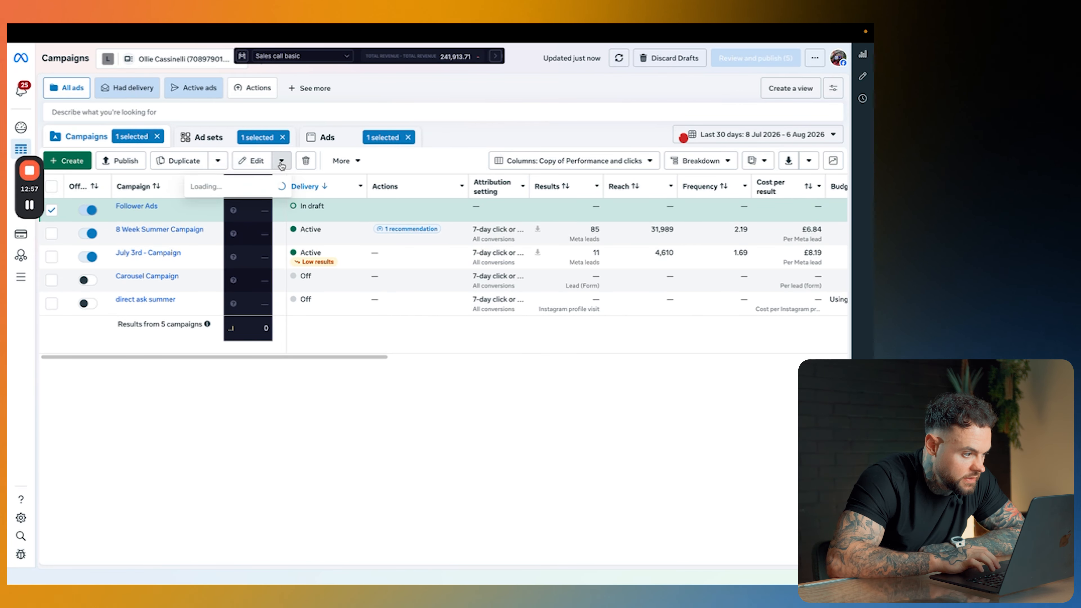
{"action": "left_click", "coordinate": [305, 162]}
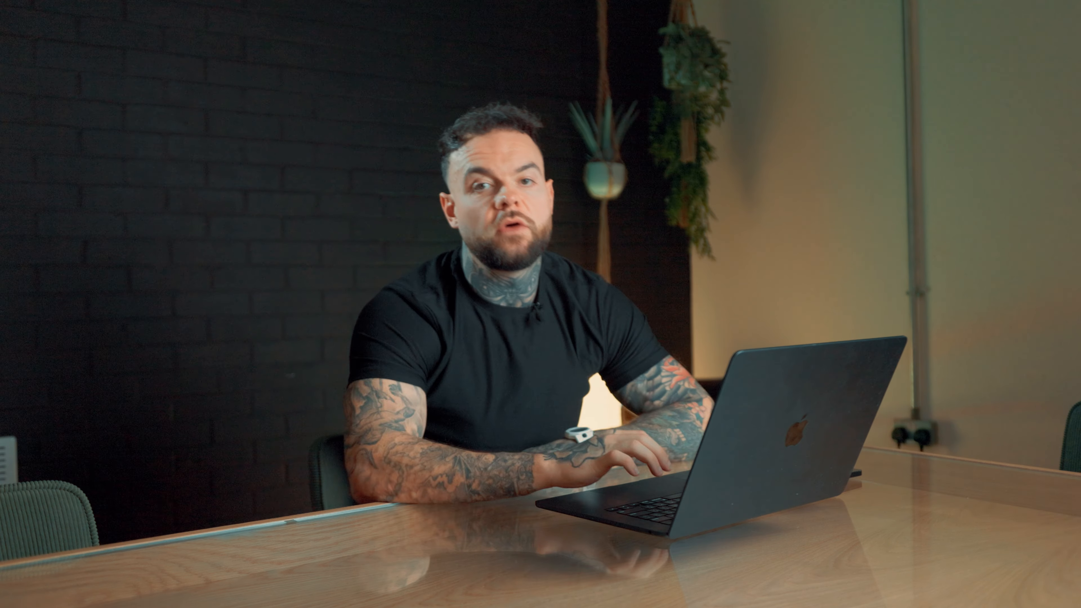